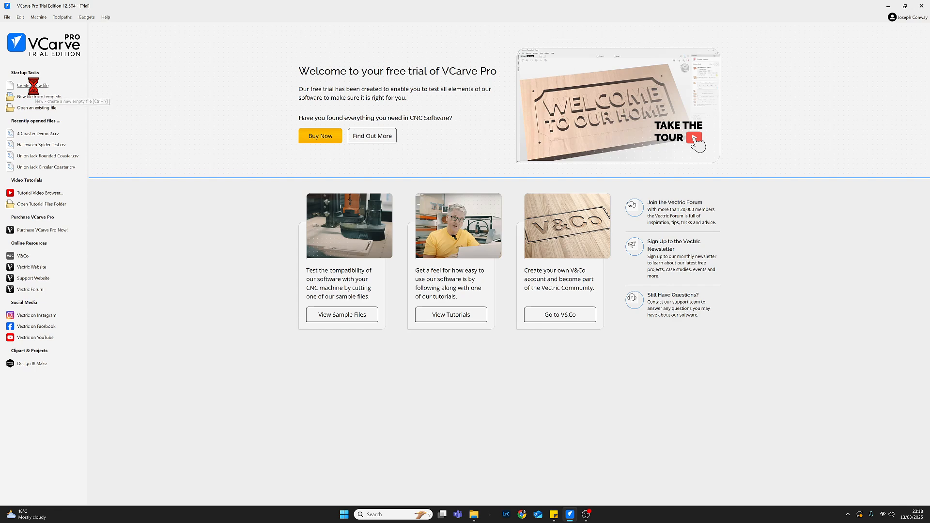
Create a new job 450 mm wide and 100 mm high.
{"action": "left_click", "coordinate": [33, 87]}
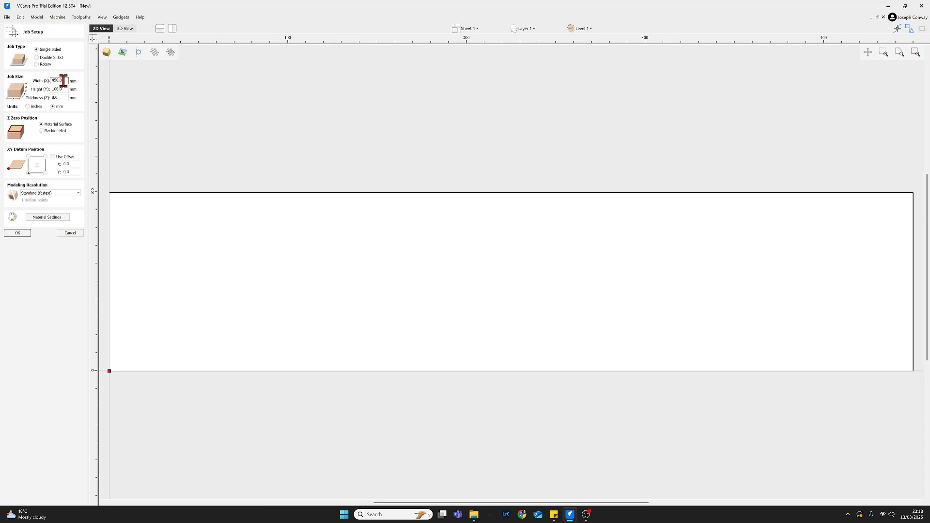
{"action": "left_click_drag", "start_coordinate": [62, 80], "coordinate": [47, 83]}
{"action": "type", "text": "450"}
{"action": "key", "text": "Return"}
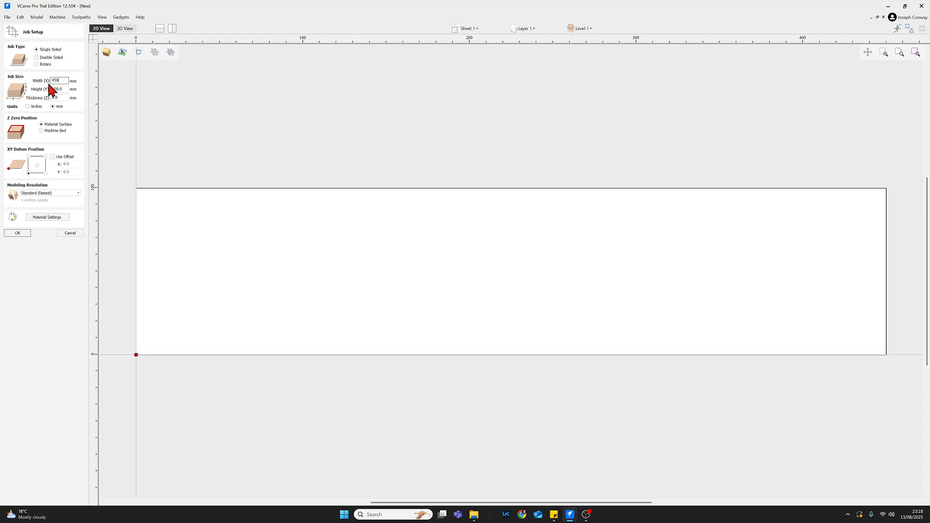
{"action": "left_click", "coordinate": [67, 89]}
{"action": "double_click", "coordinate": [66, 90]}
{"action": "type", "text": "1"}
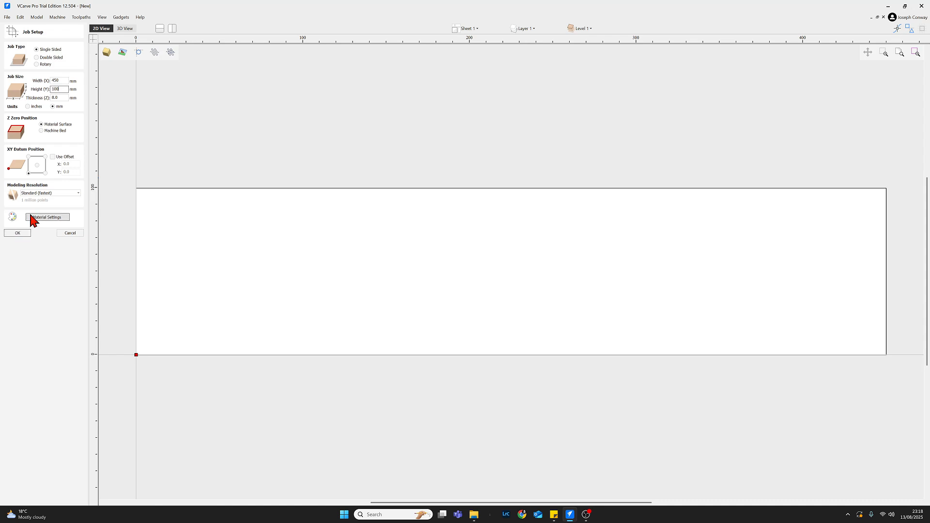
{"action": "left_click", "coordinate": [21, 233]}
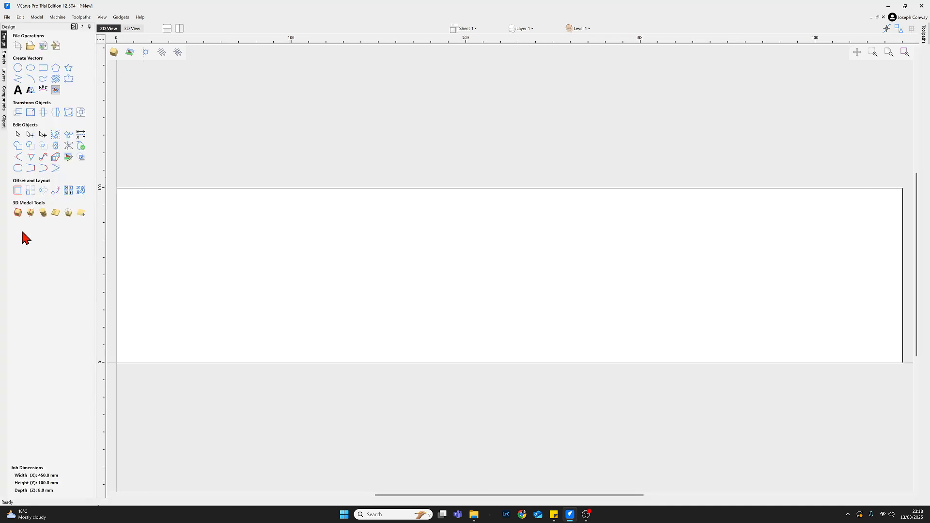
{"action": "left_click", "coordinate": [132, 29]}
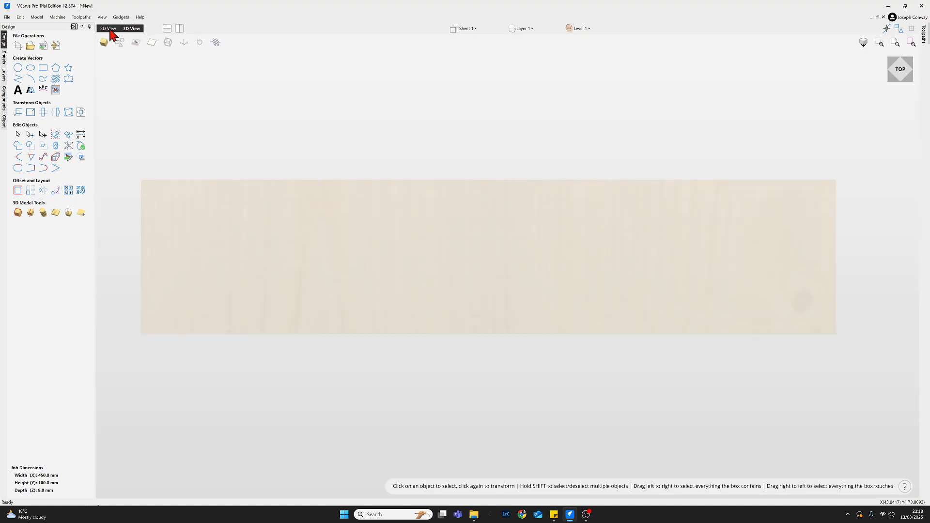
{"action": "left_click", "coordinate": [109, 29]}
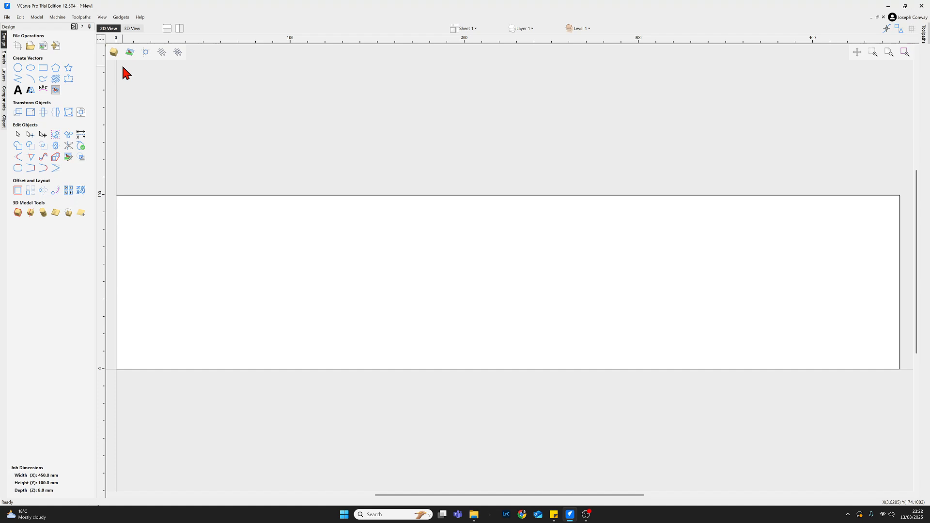
Draw a 100 × 100 mm rectangle with square corners on the material.
{"action": "left_click", "coordinate": [42, 71]}
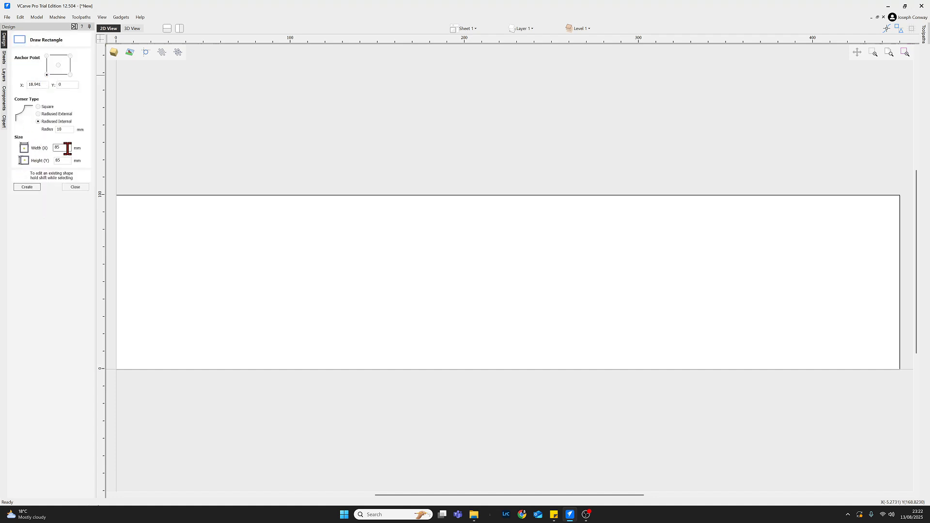
{"action": "double_click", "coordinate": [63, 147]}
{"action": "double_click", "coordinate": [57, 160]}
{"action": "type", "text": "100"}
{"action": "left_click", "coordinate": [39, 107]}
{"action": "left_click", "coordinate": [31, 189]}
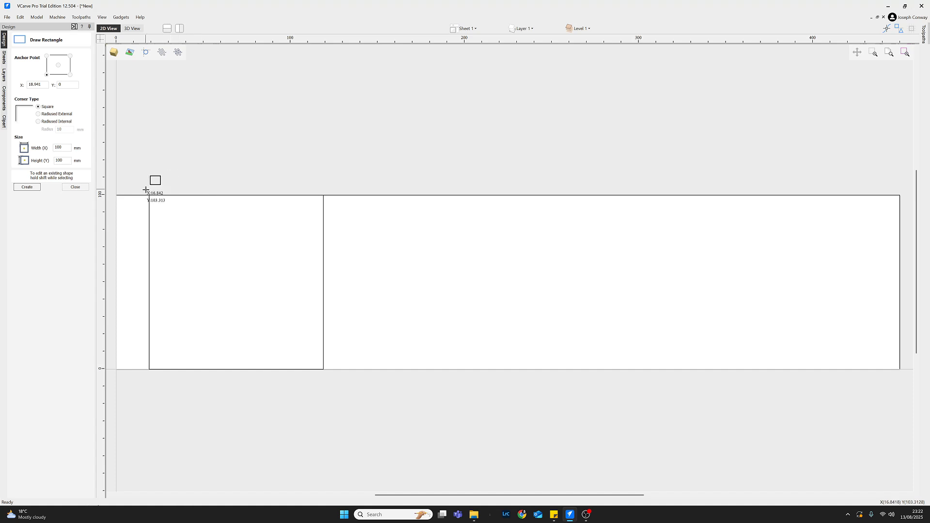
{"action": "left_click", "coordinate": [75, 188]}
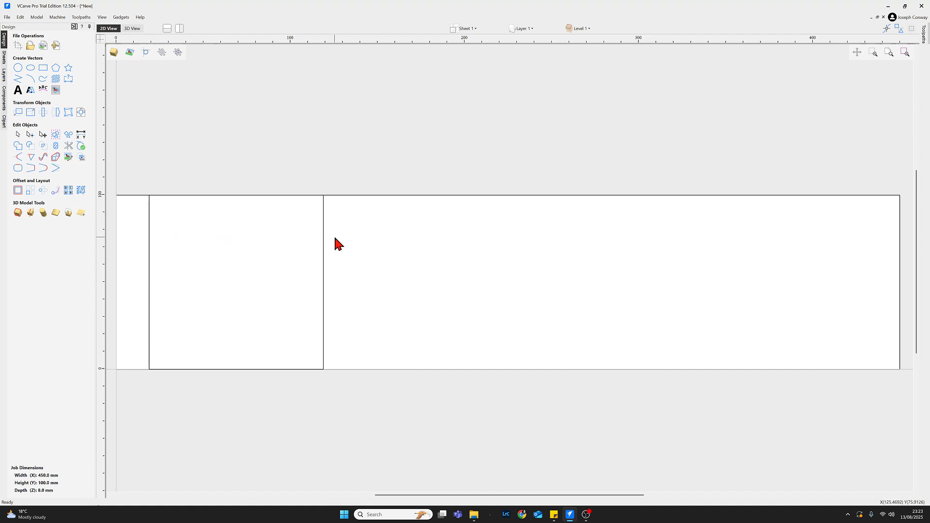
{"action": "left_click", "coordinate": [323, 249]}
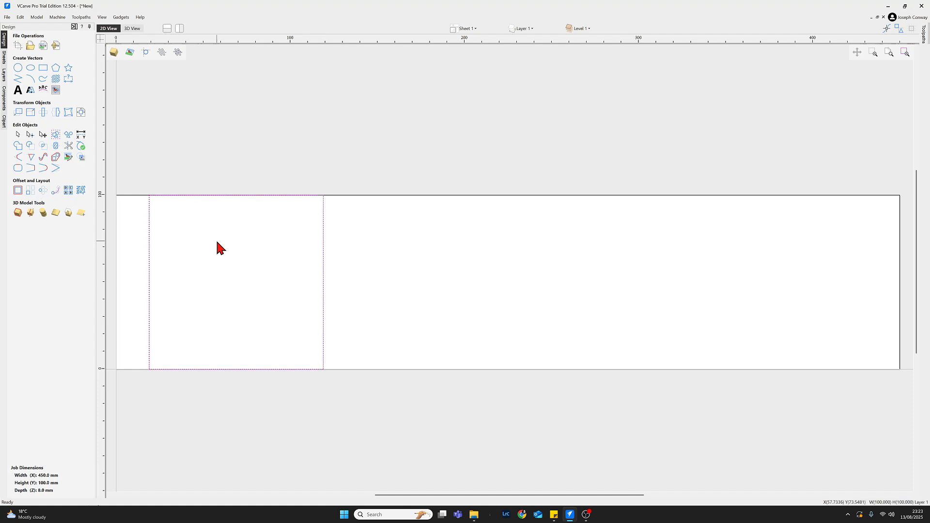
{"action": "left_click", "coordinate": [130, 244]}
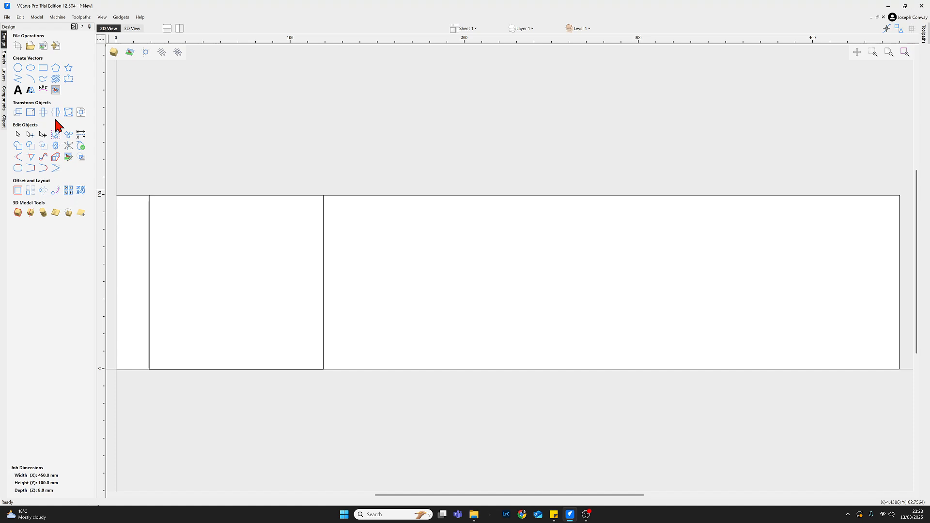
Draw an 85 × 85 mm rectangle with 10 mm internal radiused corners.
{"action": "left_click", "coordinate": [42, 73]}
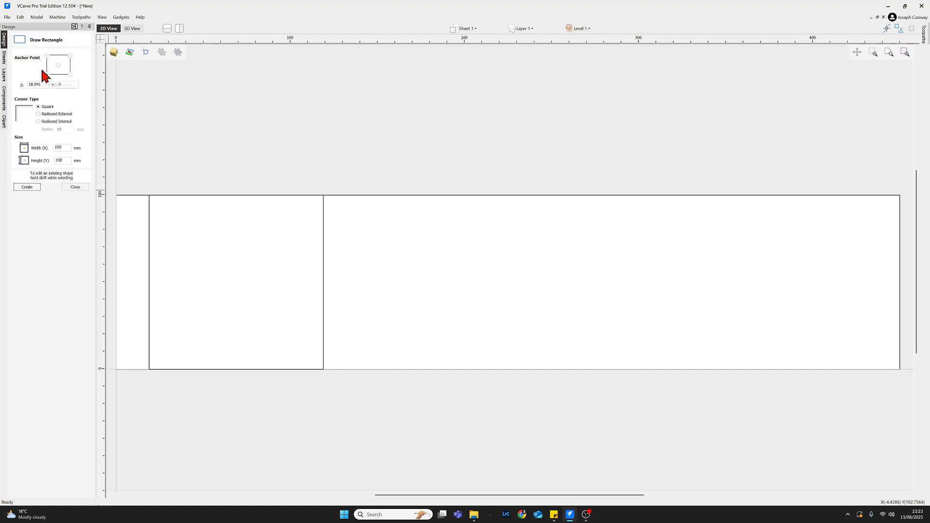
{"action": "double_click", "coordinate": [69, 148]}
{"action": "type", "text": "85"}
{"action": "double_click", "coordinate": [62, 160]}
{"action": "type", "text": "8"}
{"action": "left_click", "coordinate": [37, 122]}
{"action": "left_click", "coordinate": [31, 188]}
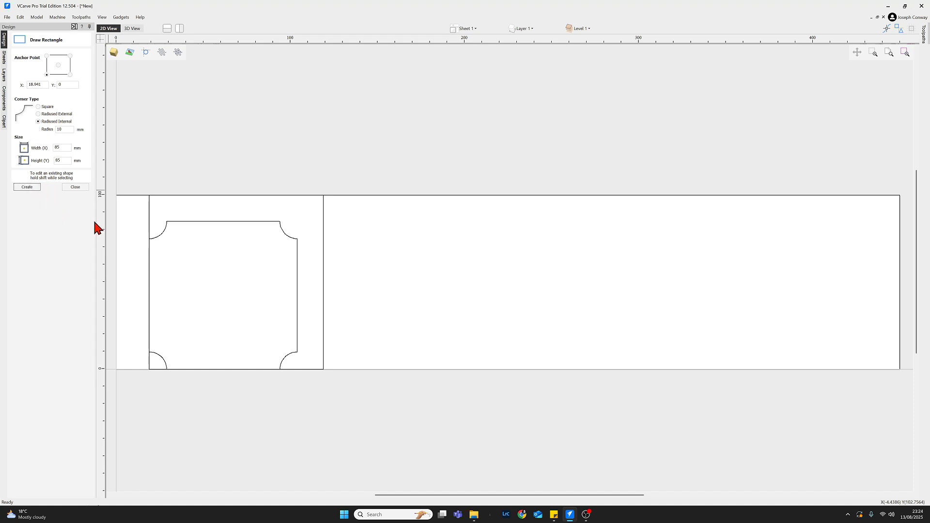
{"action": "left_click", "coordinate": [69, 188]}
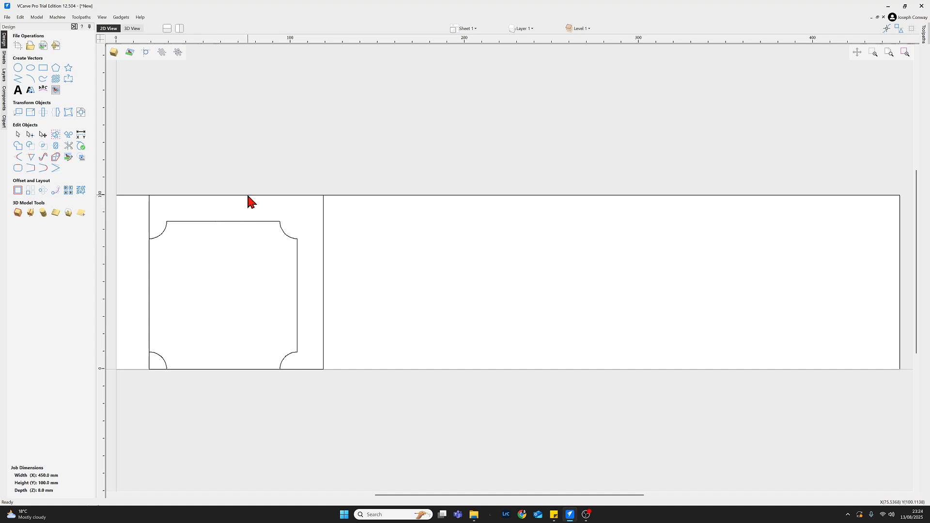
Centre the radiused-corner rectangle inside the 100 mm square both horizontally and vertically.
{"action": "left_click", "coordinate": [228, 222]}
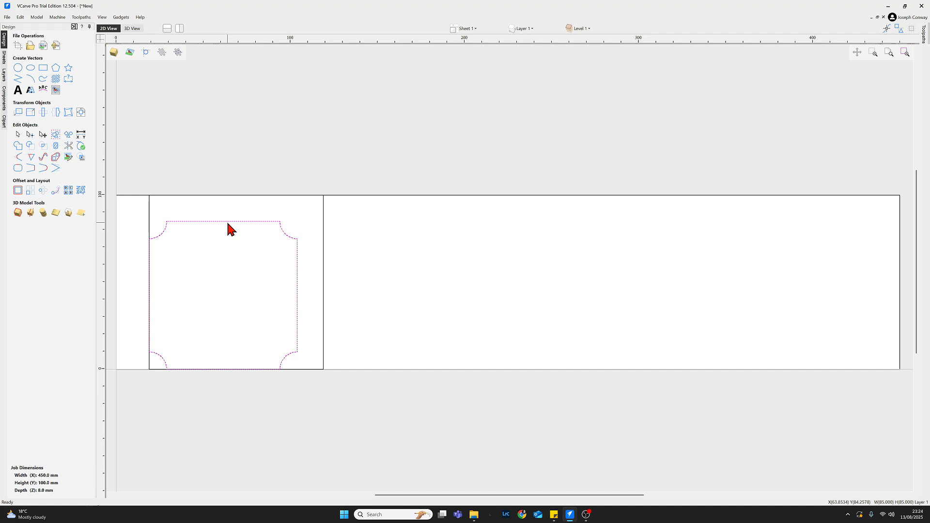
{"action": "left_click", "coordinate": [238, 196], "text": "shift"}
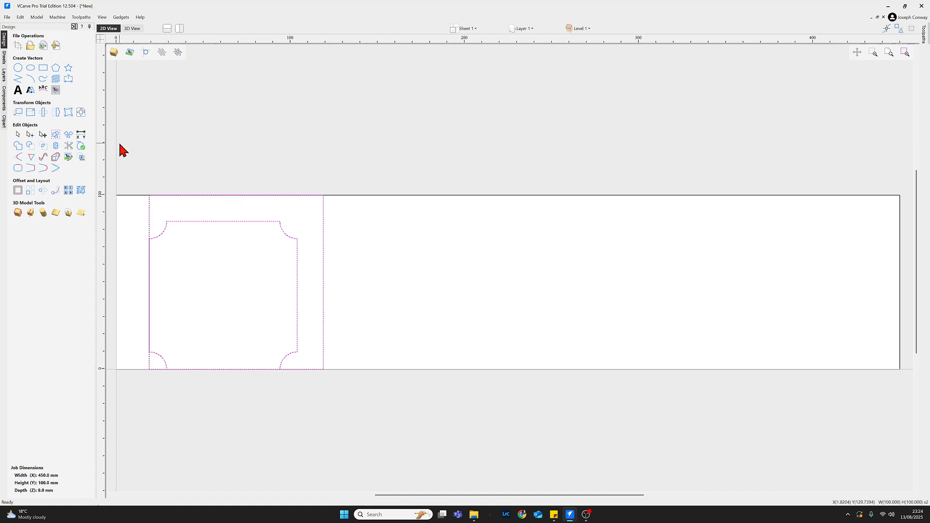
{"action": "left_click", "coordinate": [80, 114]}
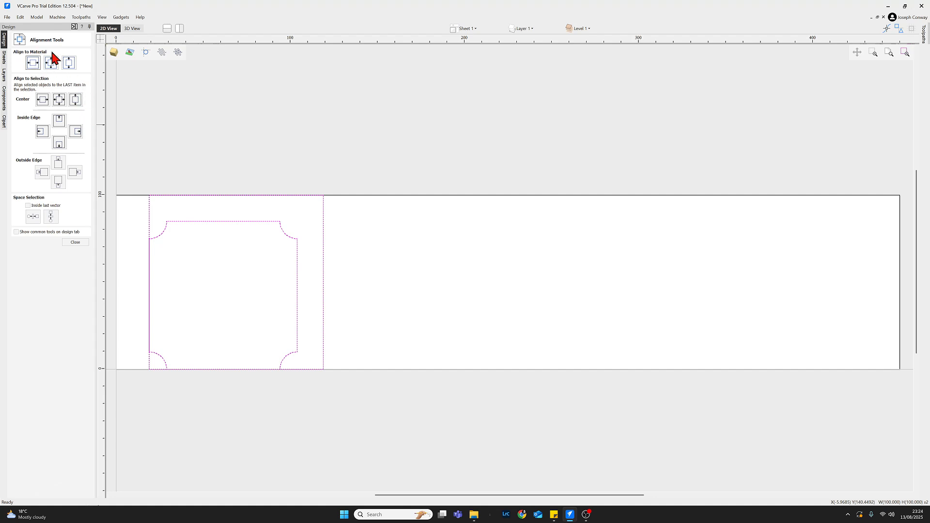
{"action": "left_click", "coordinate": [59, 99]}
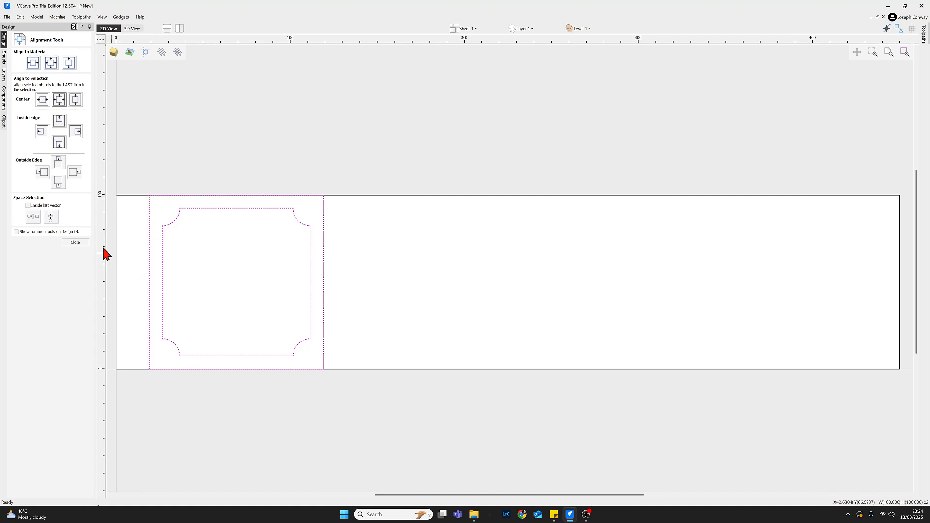
{"action": "left_click", "coordinate": [76, 243]}
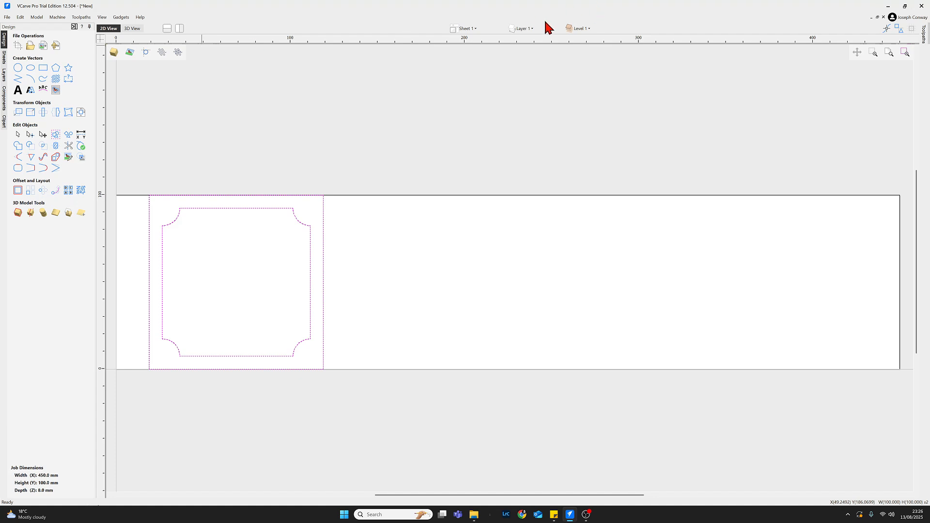
Hide Layer 1 and show it again.
{"action": "left_click", "coordinate": [533, 30]}
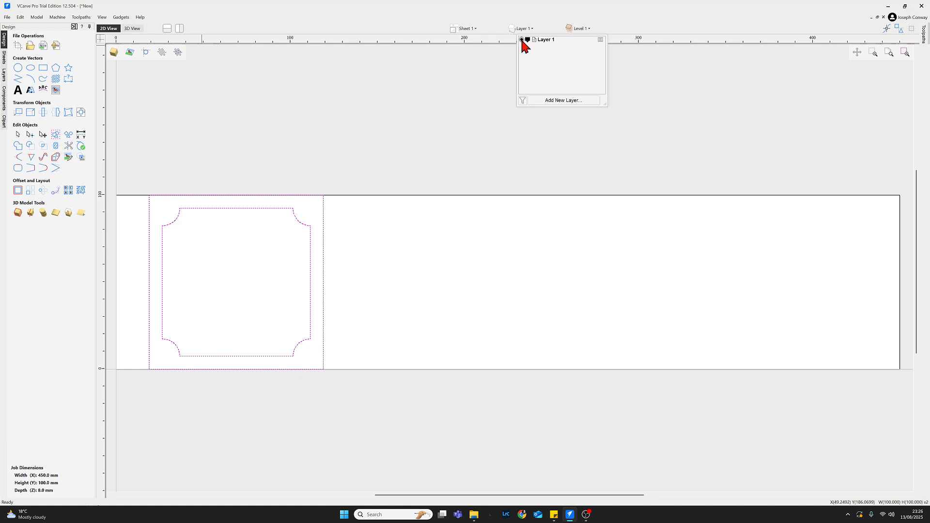
{"action": "left_click", "coordinate": [522, 40]}
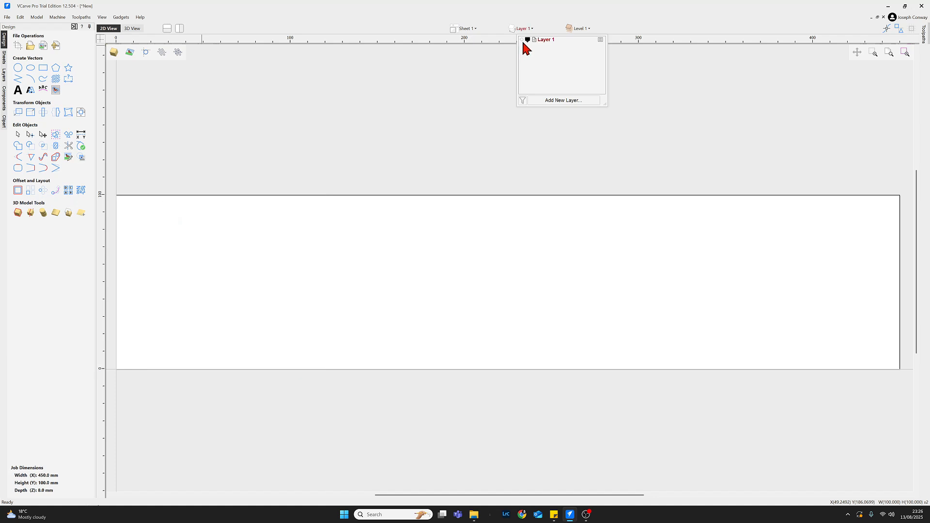
{"action": "left_click", "coordinate": [522, 40]}
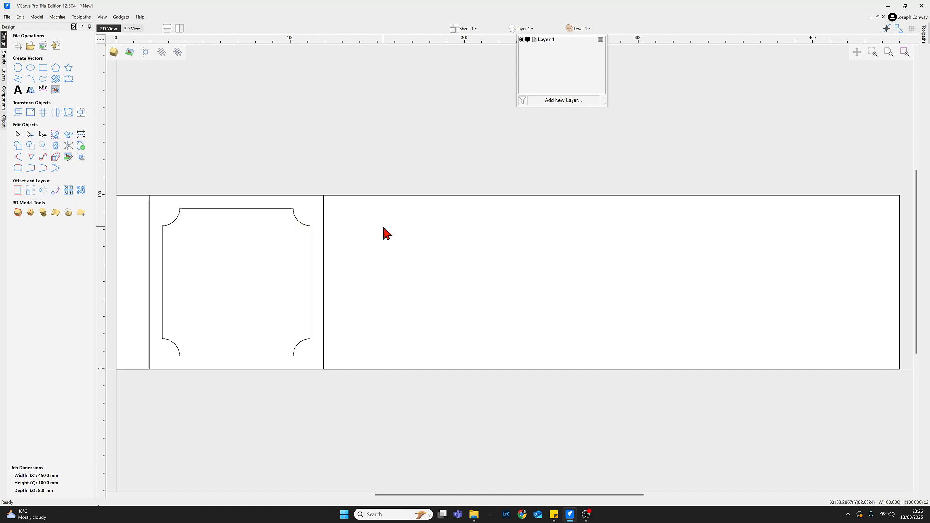
{"action": "left_click", "coordinate": [502, 78]}
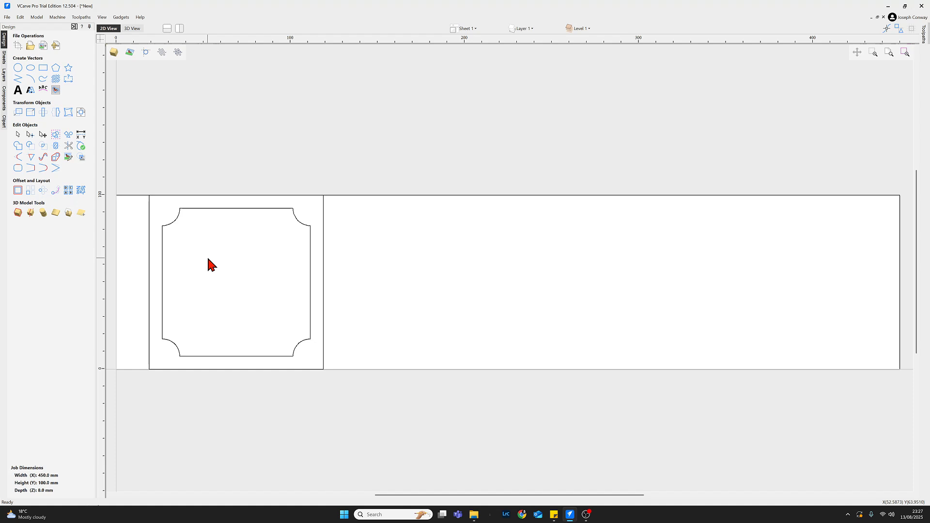
Import the image smiley-face 2.png from the Images folder into the job.
{"action": "left_click", "coordinate": [43, 49]}
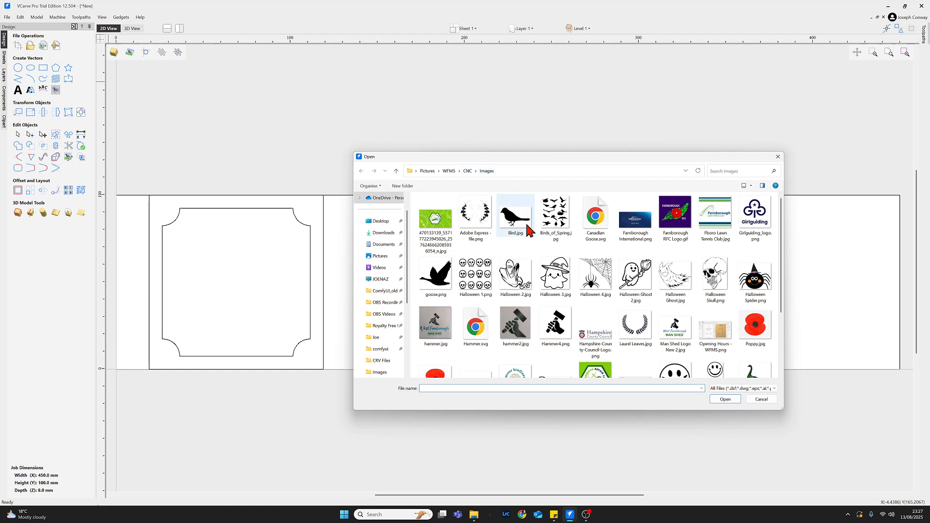
{"action": "scroll", "coordinate": [582, 286], "scroll_direction": "down", "scroll_amount": 2}
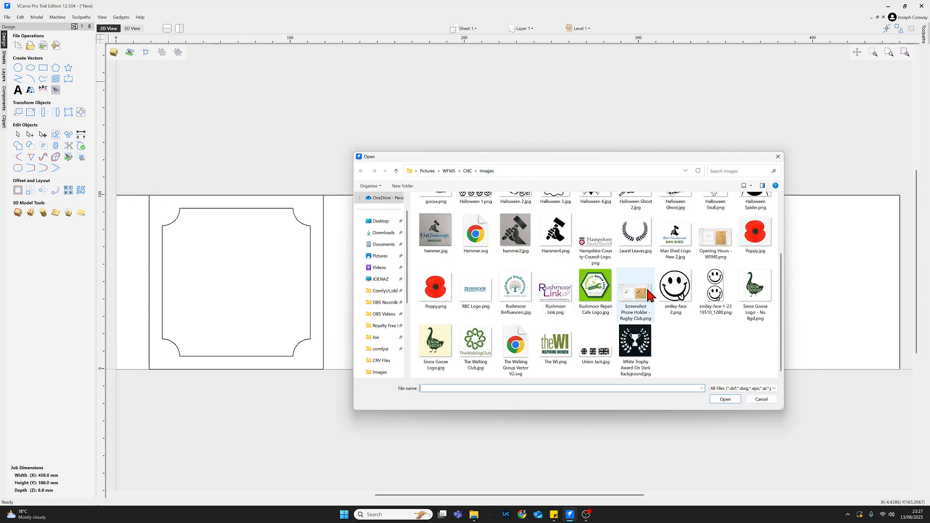
{"action": "left_click", "coordinate": [680, 295]}
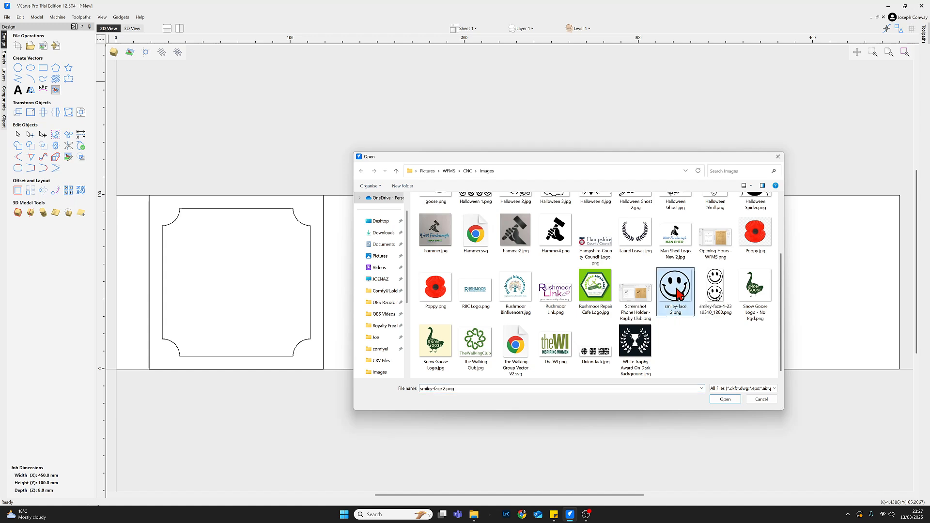
{"action": "left_click", "coordinate": [725, 400]}
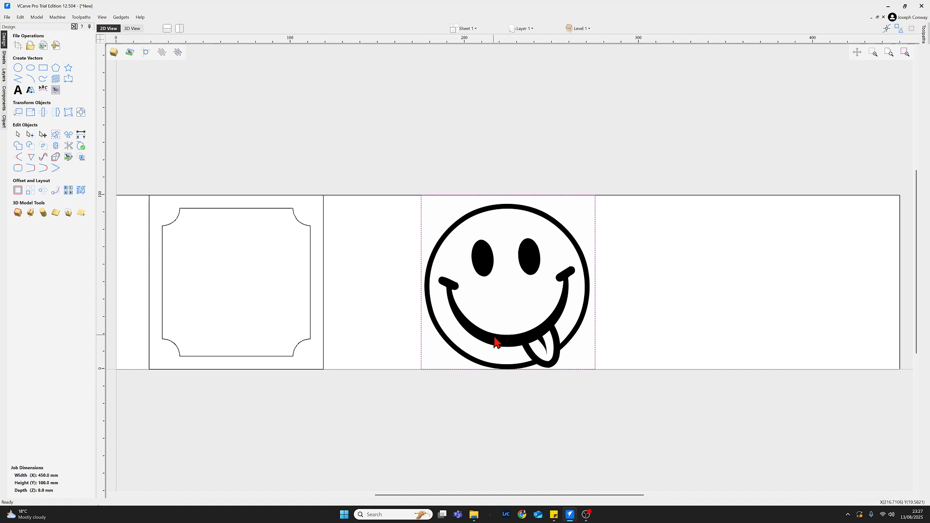
Nudge the imported smiley face image left until it lies over the 100 mm square.
{"action": "key", "text": "Left"}
{"action": "key", "text": "Left"}
{"action": "key", "text": "Left"}
{"action": "key", "text": "Left"}
{"action": "key", "text": "Left"}
{"action": "key", "text": "Left"}
{"action": "key", "text": "Left"}
{"action": "key", "text": "Left"}
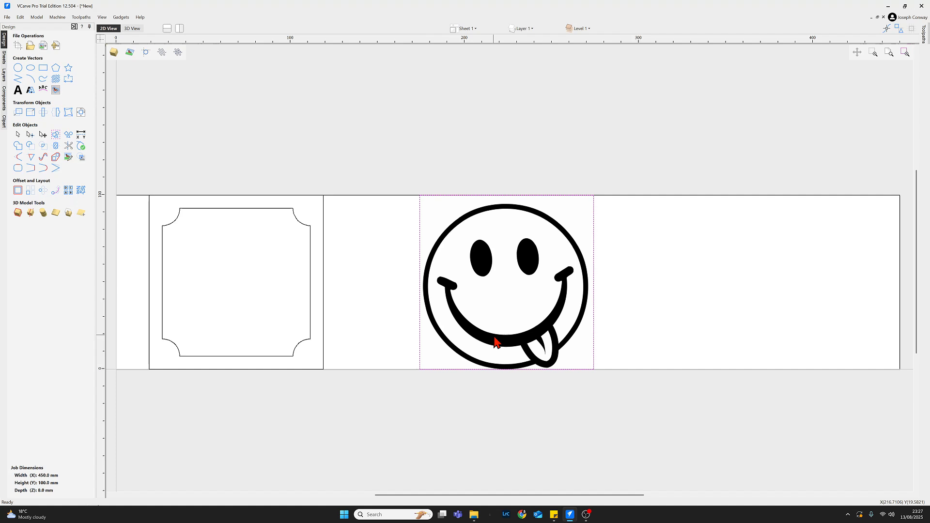
{"action": "key", "text": "Left"}
{"action": "key", "text": "Left"}
{"action": "key", "text": "Left"}
{"action": "key", "text": "Left"}
{"action": "key", "text": "Left"}
{"action": "key", "text": "Left"}
{"action": "key", "text": "Left"}
{"action": "key", "text": "Left"}
{"action": "key", "text": "Left"}
{"action": "key", "text": "Left"}
{"action": "key", "text": "Left"}
{"action": "key", "text": "Left"}
{"action": "key", "text": "Left"}
{"action": "key", "text": "Left"}
{"action": "key", "text": "Left"}
{"action": "key", "text": "Left"}
{"action": "key", "text": "Left"}
{"action": "key", "text": "Left"}
{"action": "key", "text": "Left"}
{"action": "key", "text": "Left"}
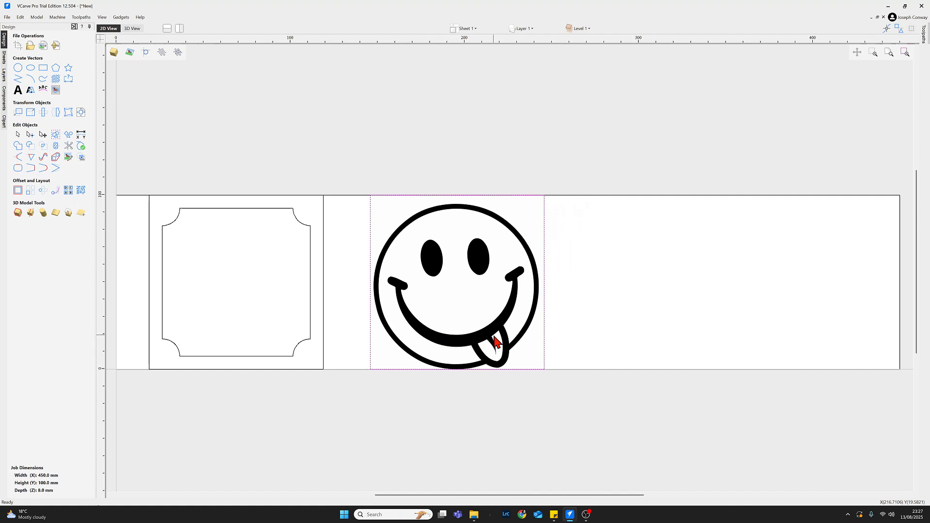
{"action": "key", "text": "Left"}
{"action": "key", "text": "Left"}
{"action": "key", "text": "Left"}
{"action": "key", "text": "Left"}
{"action": "key", "text": "Left"}
{"action": "key", "text": "Left"}
{"action": "key", "text": "Left"}
{"action": "key", "text": "Left"}
{"action": "key", "text": "Left"}
{"action": "key", "text": "Left"}
{"action": "key", "text": "Left"}
{"action": "key", "text": "Left"}
{"action": "key", "text": "Left"}
{"action": "key", "text": "Left"}
{"action": "key", "text": "Left"}
{"action": "key", "text": "Left"}
{"action": "key", "text": "Left"}
{"action": "key", "text": "Left"}
{"action": "key", "text": "Left"}
{"action": "key", "text": "Left"}
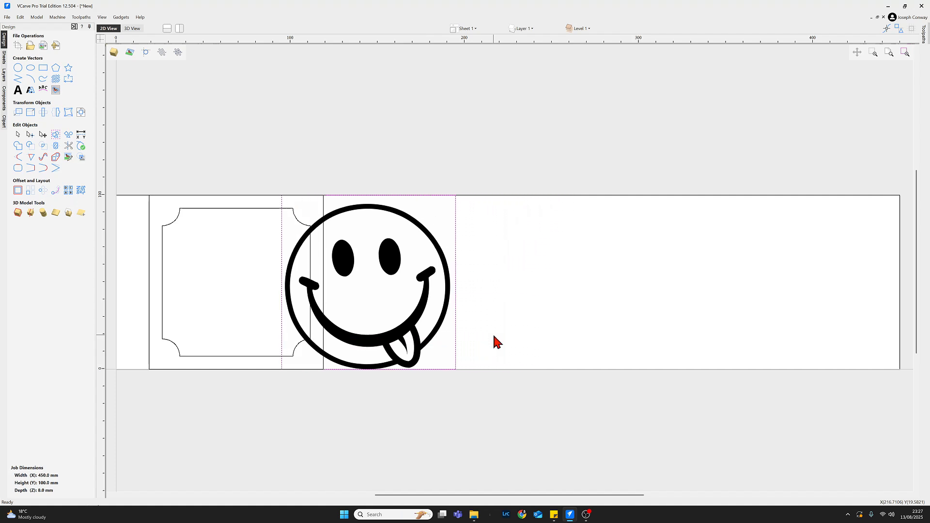
{"action": "key", "text": "Left"}
{"action": "key", "text": "Left"}
{"action": "key", "text": "Left"}
{"action": "key", "text": "Left"}
{"action": "key", "text": "Left"}
{"action": "key", "text": "Left"}
{"action": "key", "text": "Left"}
{"action": "key", "text": "Left"}
{"action": "key", "text": "Left"}
{"action": "key", "text": "Left"}
{"action": "key", "text": "Left"}
{"action": "key", "text": "Left"}
{"action": "key", "text": "Left"}
{"action": "key", "text": "Left"}
{"action": "key", "text": "Left"}
{"action": "key", "text": "Left"}
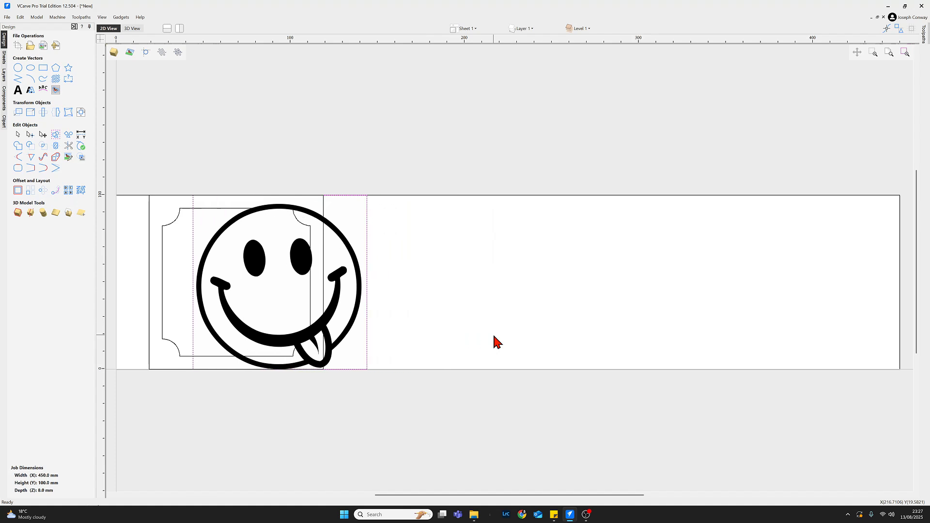
{"action": "key", "text": "Left"}
{"action": "key", "text": "Left"}
{"action": "key", "text": "Left"}
{"action": "key", "text": "Left"}
{"action": "key", "text": "Left"}
{"action": "key", "text": "Left"}
{"action": "key", "text": "Left"}
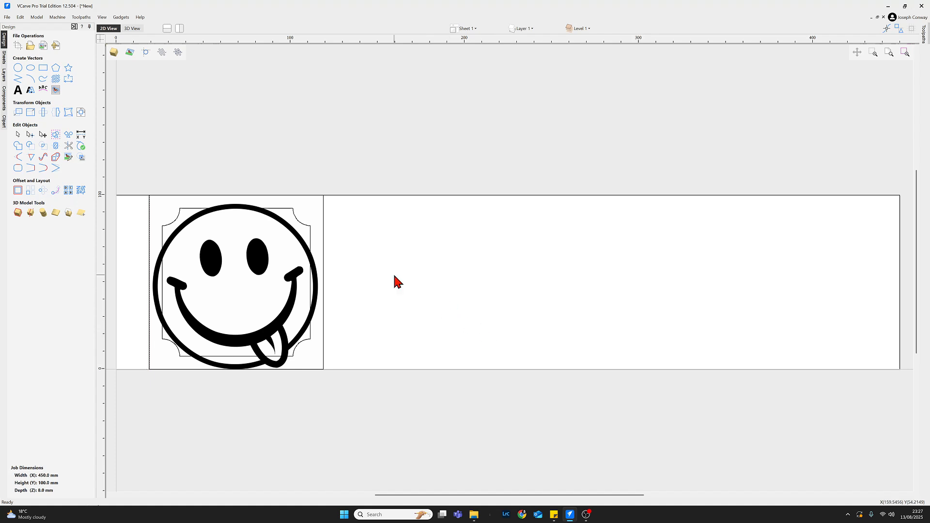
Scale the smiley face image about its centre to a width of 65 mm, keeping its proportions.
{"action": "left_click", "coordinate": [31, 113]}
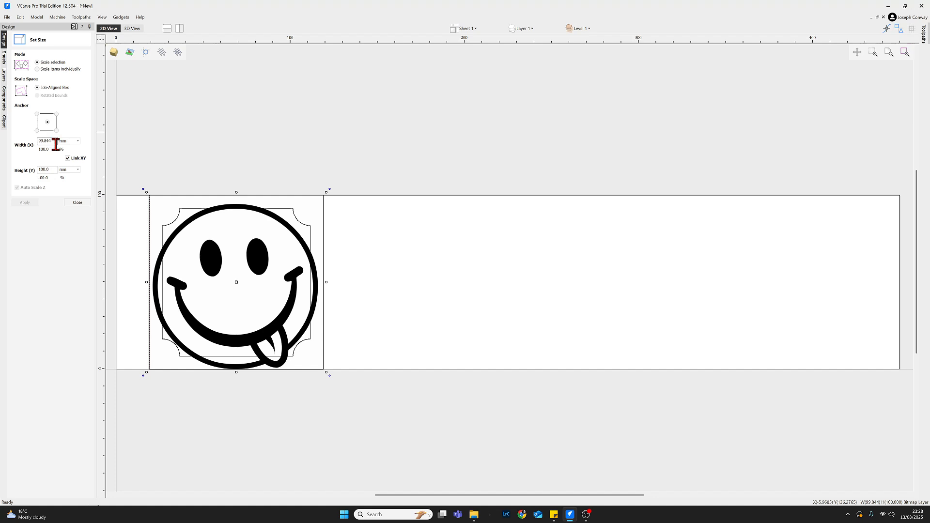
{"action": "left_click_drag", "start_coordinate": [52, 141], "coordinate": [32, 142]}
{"action": "type", "text": "65"}
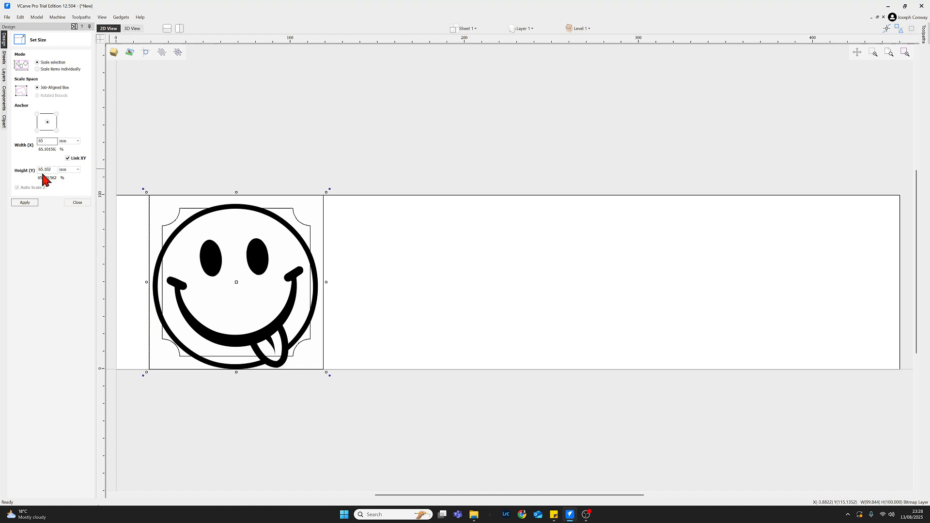
{"action": "left_click", "coordinate": [22, 204]}
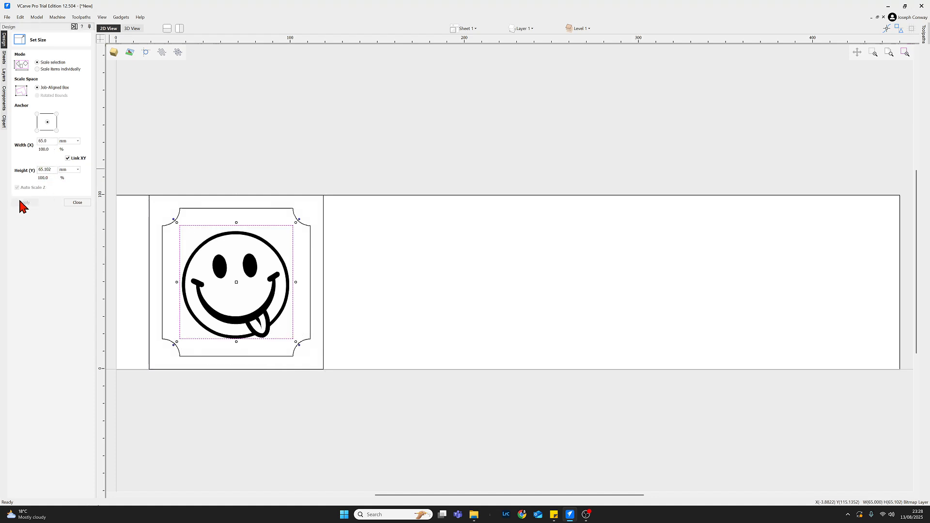
Select the smiley face image and preview a black/white bitmap trace of it.
{"action": "left_click", "coordinate": [81, 203]}
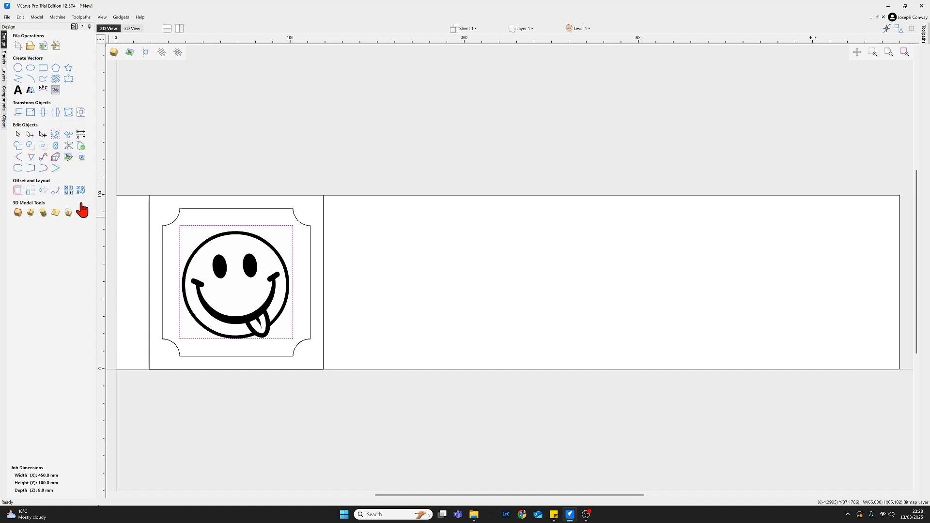
{"action": "left_click", "coordinate": [130, 230]}
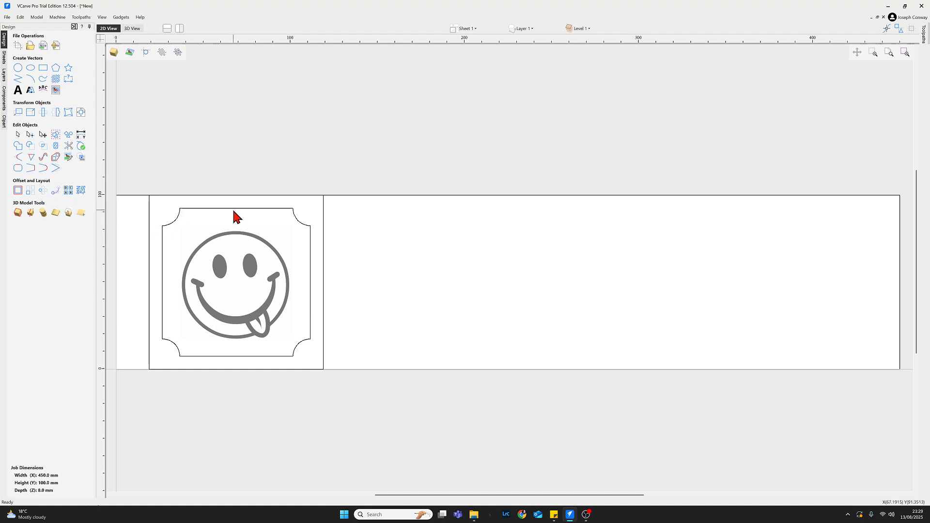
{"action": "left_click", "coordinate": [258, 241]}
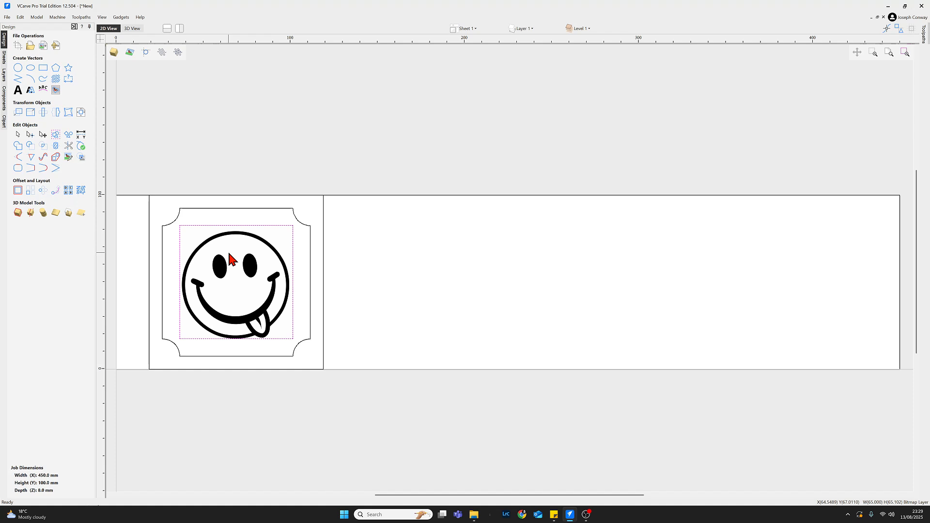
{"action": "left_click", "coordinate": [56, 91]}
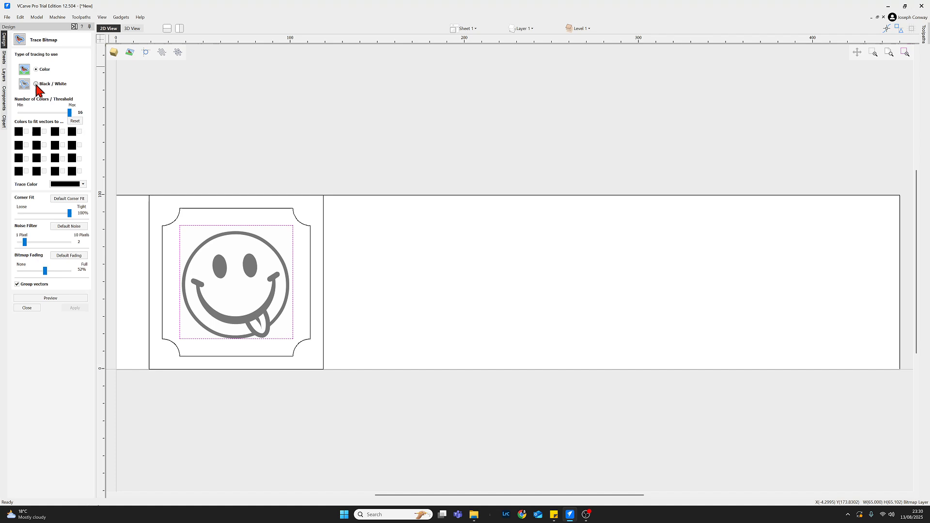
{"action": "left_click", "coordinate": [36, 84]}
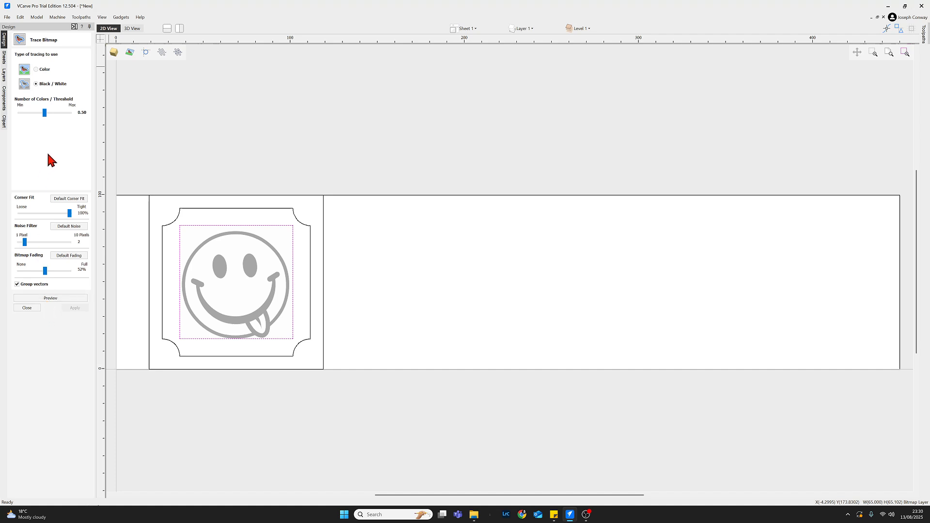
{"action": "left_click", "coordinate": [51, 299]}
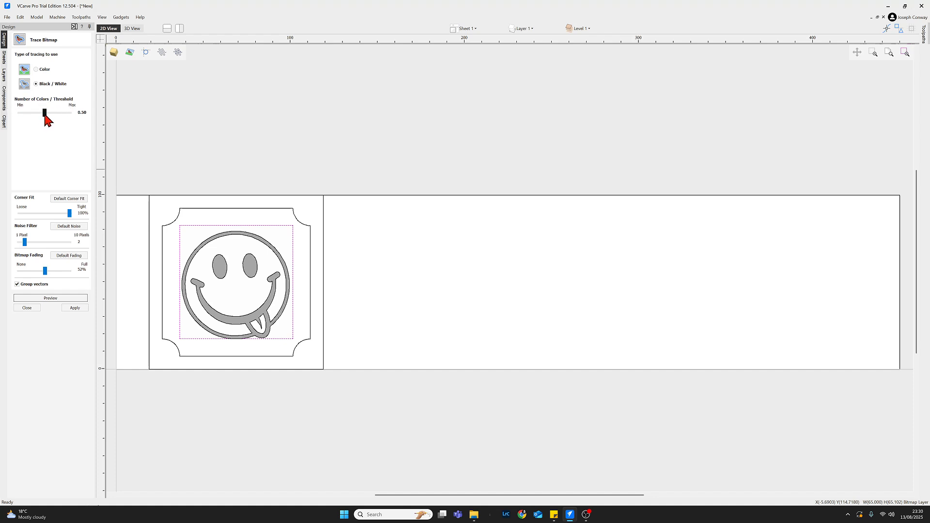
Set the trace threshold to 0.15, refresh the preview, and apply the trace to create the smiley face vectors.
{"action": "left_click_drag", "start_coordinate": [45, 115], "coordinate": [29, 117]}
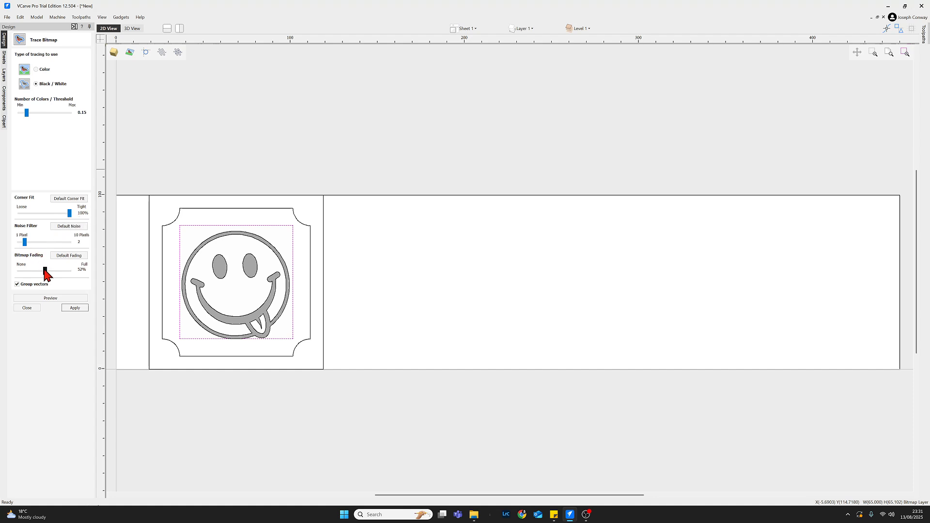
{"action": "left_click", "coordinate": [58, 298]}
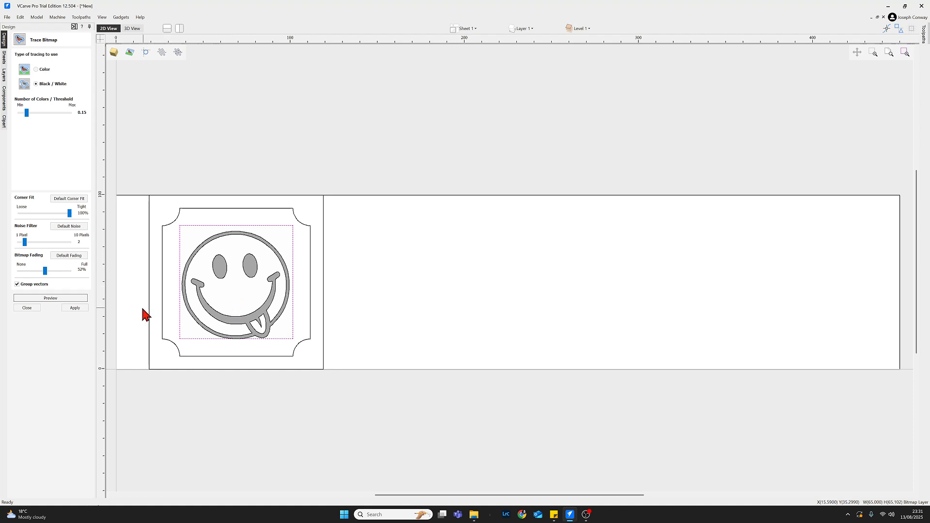
{"action": "left_click", "coordinate": [73, 309]}
{"action": "left_click", "coordinate": [27, 309]}
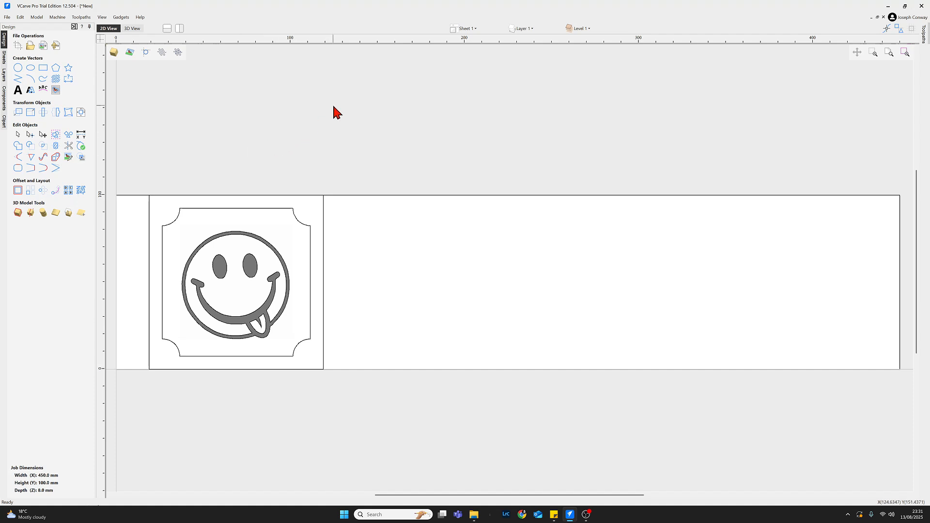
Make Bitmap Layer the active layer, and hide and reshow it to check the traced vectors.
{"action": "left_click", "coordinate": [522, 29]}
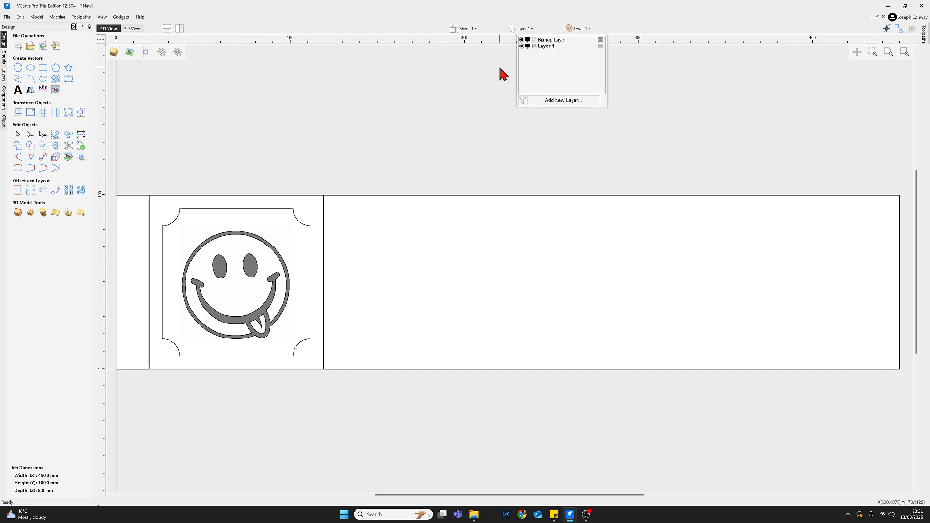
{"action": "left_click", "coordinate": [543, 40]}
{"action": "left_click", "coordinate": [522, 39]}
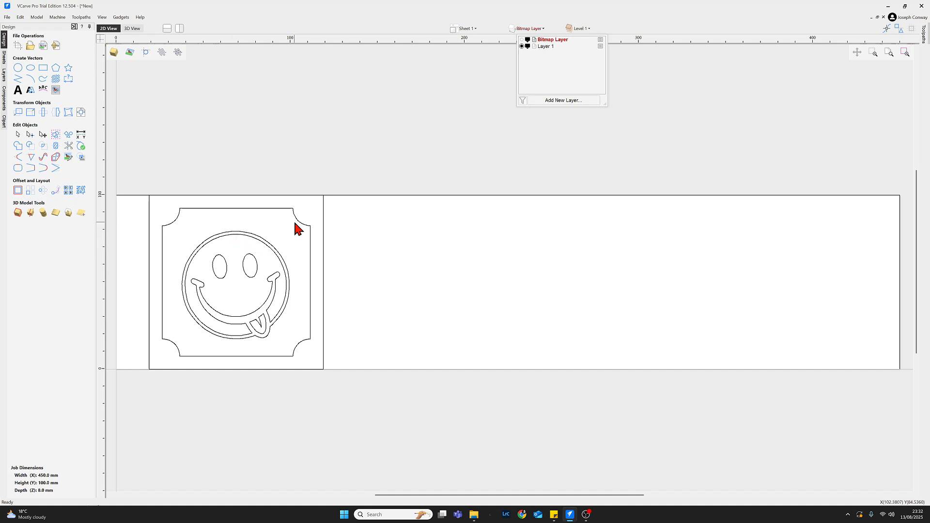
{"action": "left_click", "coordinate": [521, 39]}
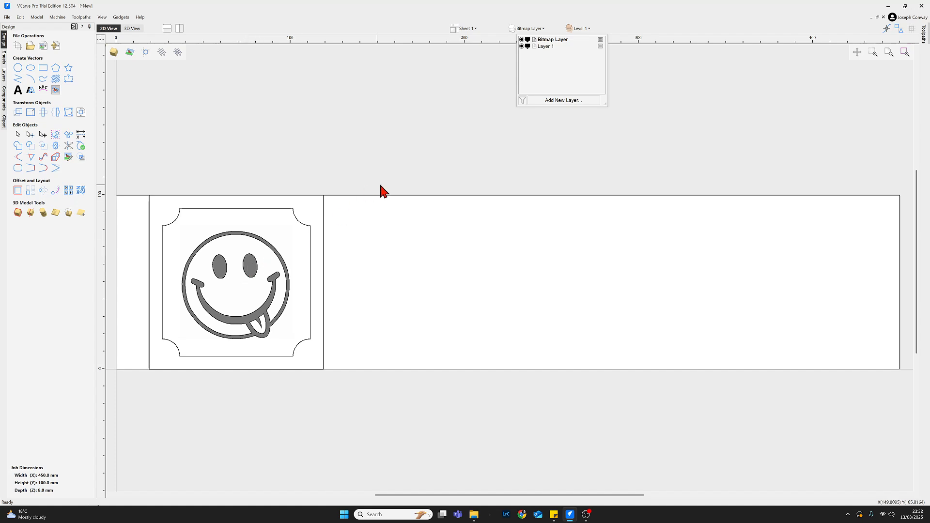
{"action": "left_click", "coordinate": [414, 176]}
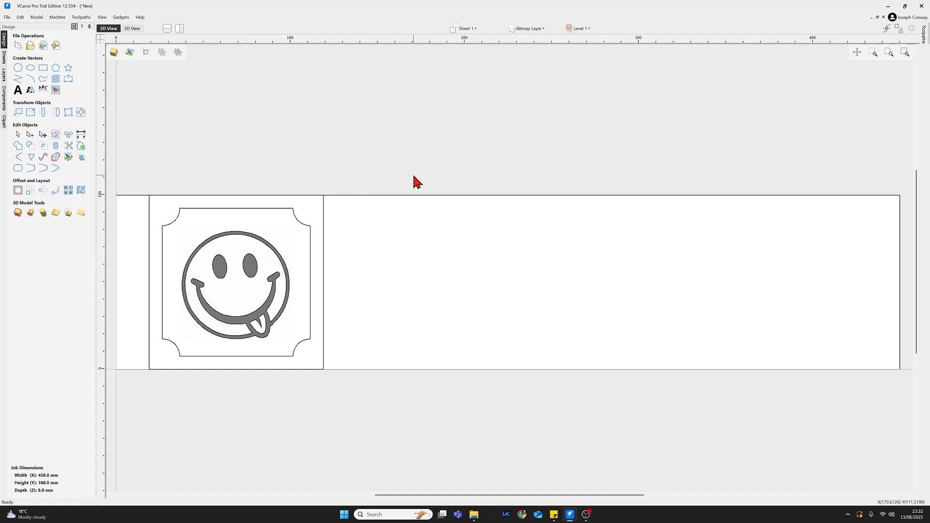
Delete the traced smiley face vectors and undo the deletion.
{"action": "left_click", "coordinate": [275, 258]}
{"action": "left_click", "coordinate": [271, 246]}
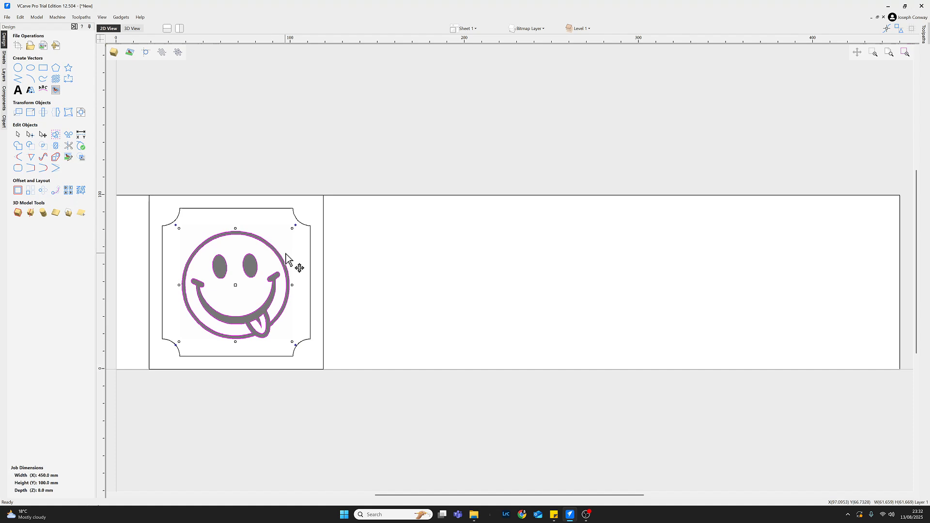
{"action": "key", "text": "Escape"}
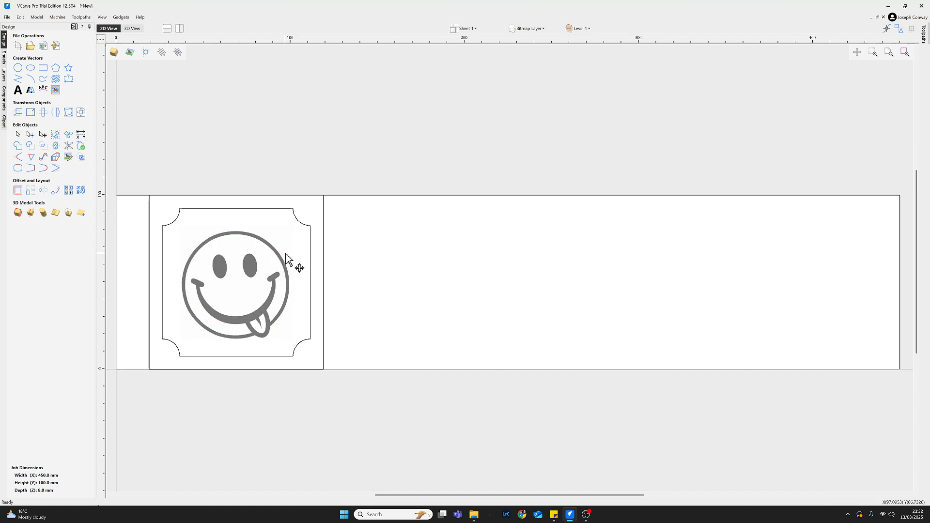
{"action": "left_click", "coordinate": [21, 17]}
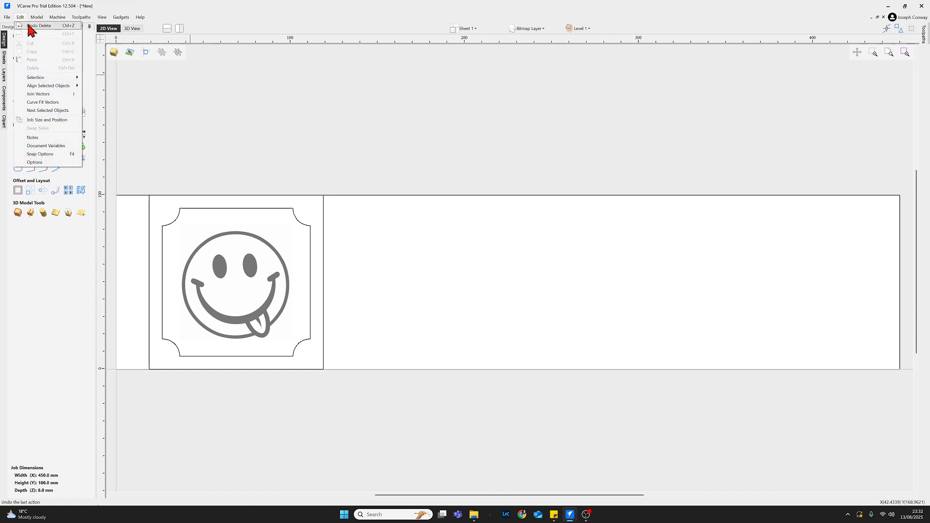
{"action": "left_click", "coordinate": [32, 28]}
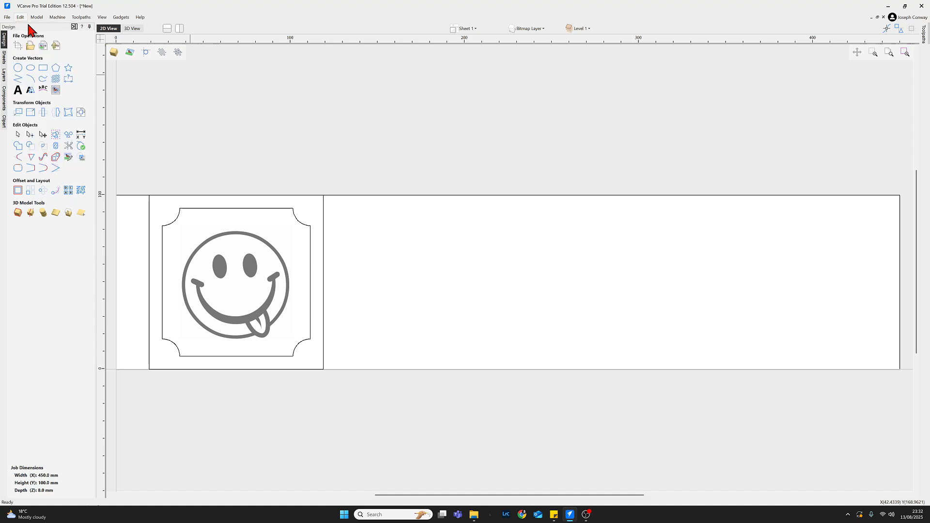
Nudge the traced smiley face vectors up to separate them from the bitmap image, and delete the image.
{"action": "left_click", "coordinate": [245, 241]}
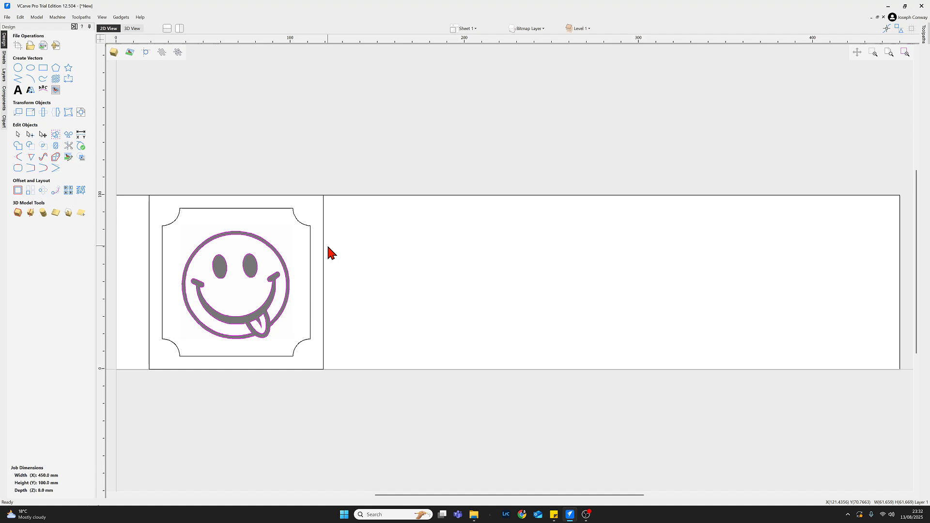
{"action": "key", "text": "Up"}
{"action": "key", "text": "Up"}
{"action": "key", "text": "Up"}
{"action": "key", "text": "Up"}
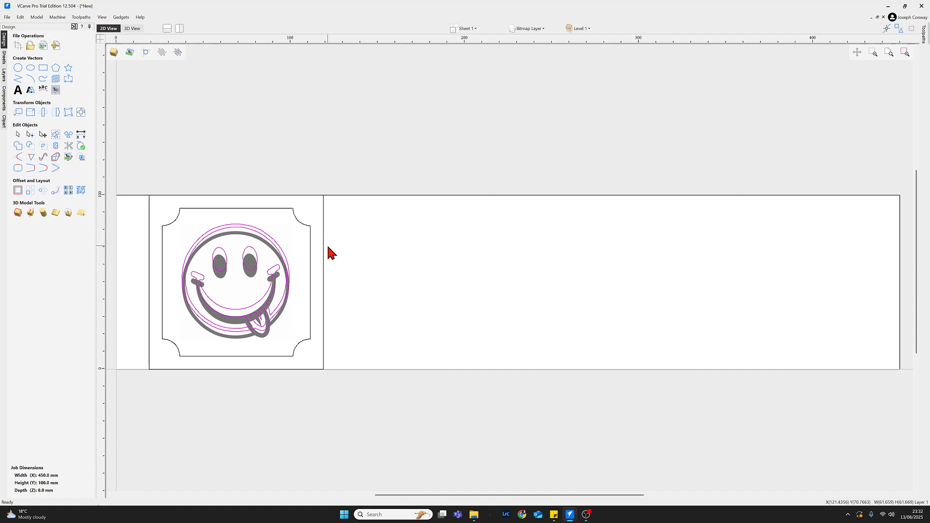
{"action": "left_click", "coordinate": [258, 245]}
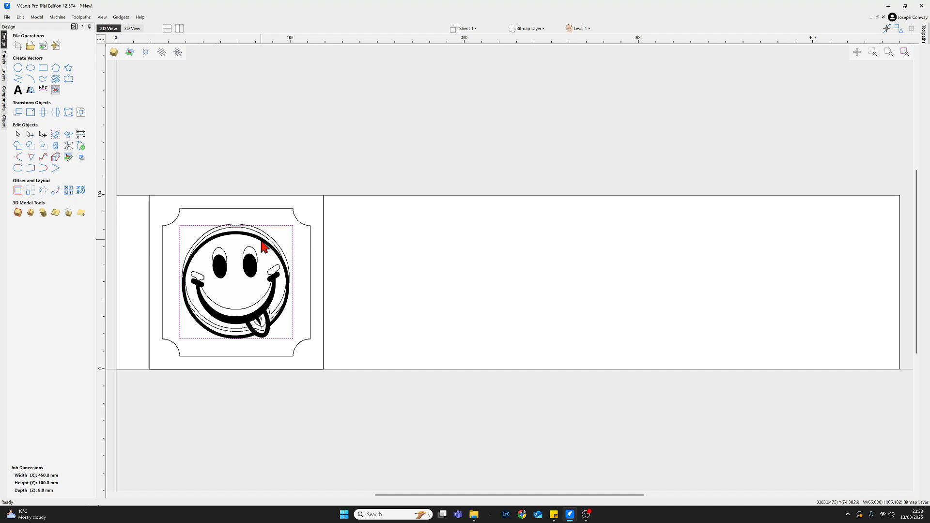
{"action": "key", "text": "Delete"}
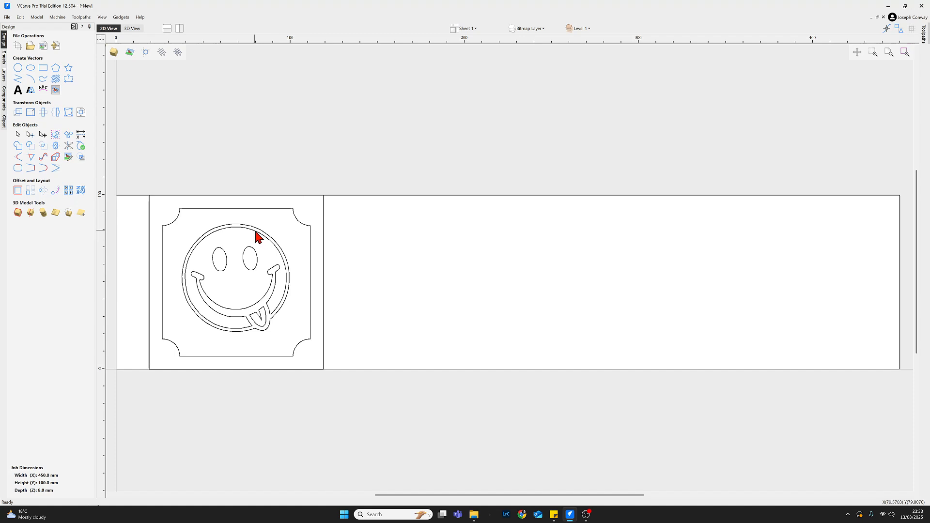
Nudge the traced smiley face vectors back down inside the border.
{"action": "left_click", "coordinate": [257, 236]}
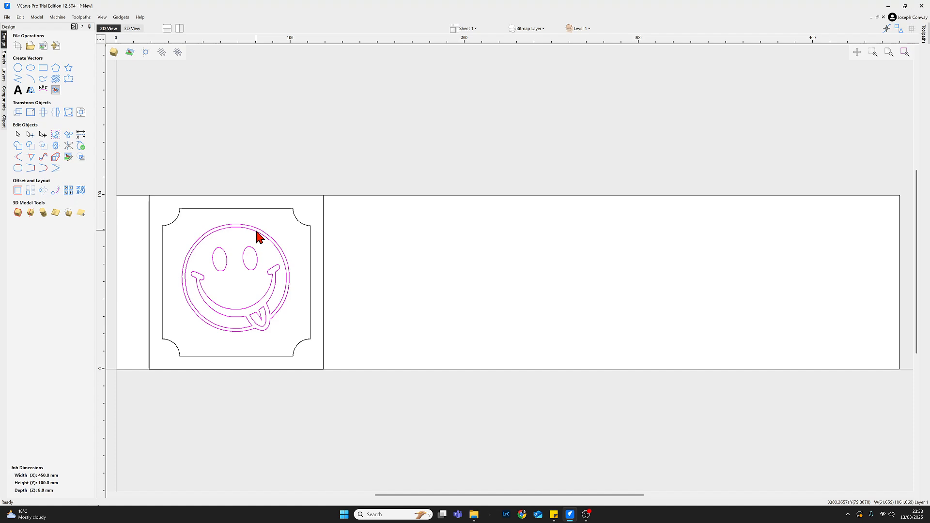
{"action": "key", "text": "Down"}
{"action": "key", "text": "Down"}
{"action": "key", "text": "Down"}
{"action": "key", "text": "Down"}
{"action": "key", "text": "Down"}
{"action": "key", "text": "Down"}
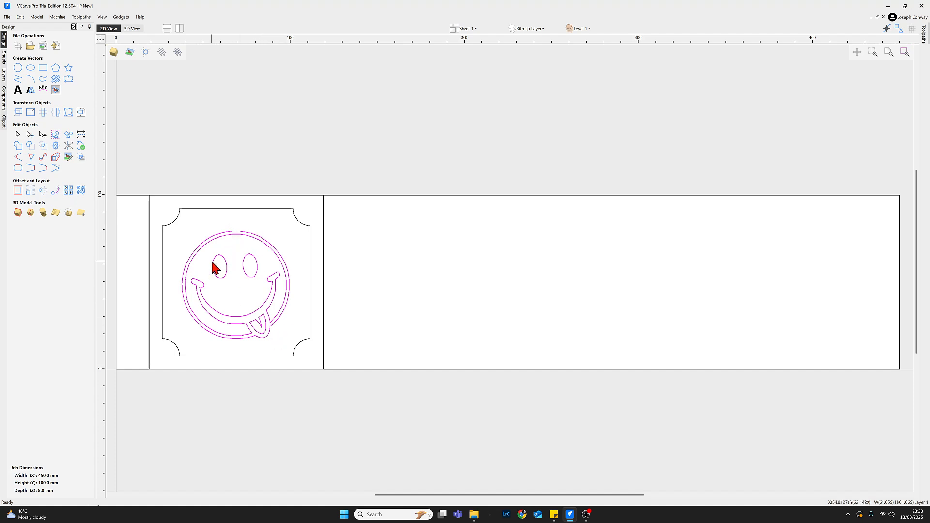
Centre the smiley face vectors horizontally and vertically on the radiused-corner border.
{"action": "left_click", "coordinate": [234, 209]}
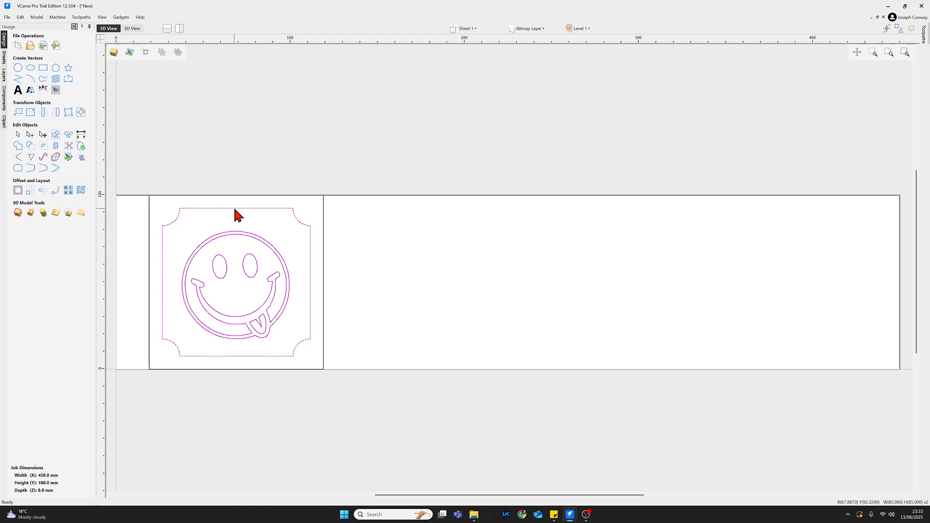
{"action": "left_click", "coordinate": [81, 112]}
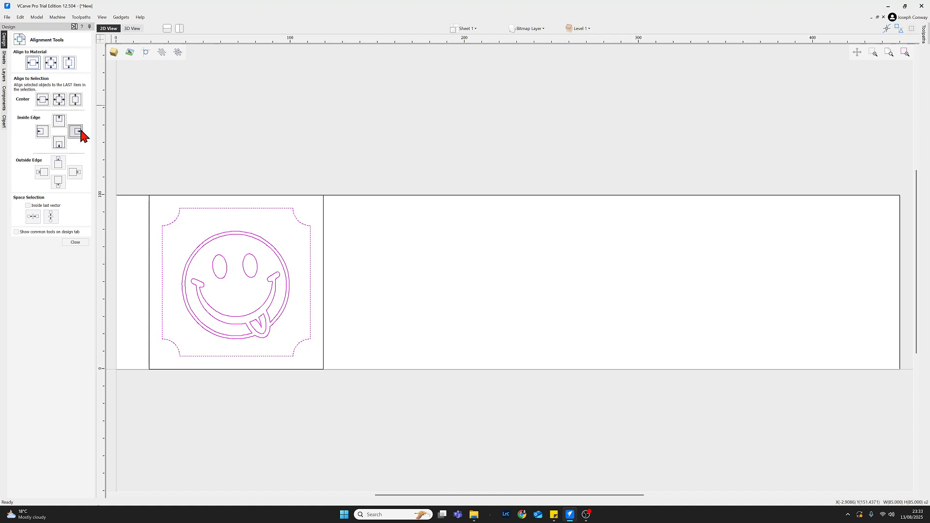
{"action": "left_click", "coordinate": [59, 100]}
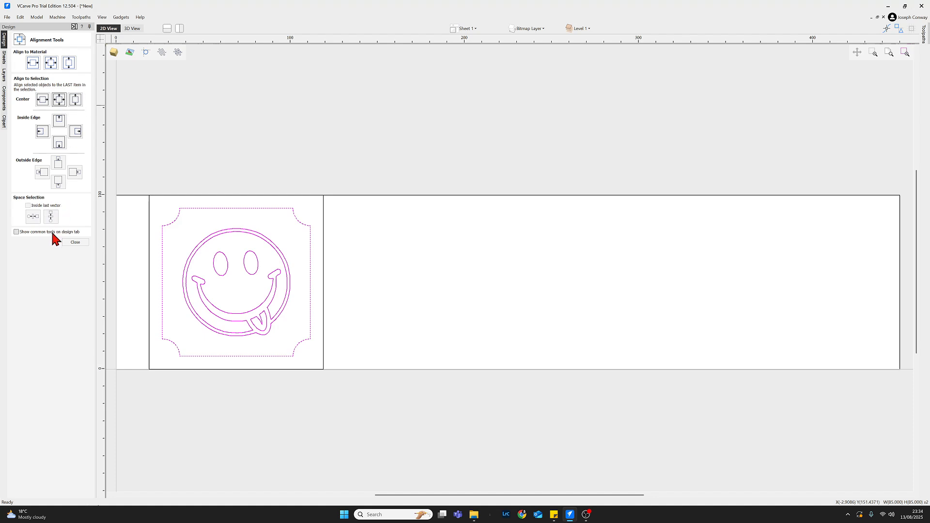
{"action": "left_click", "coordinate": [74, 243]}
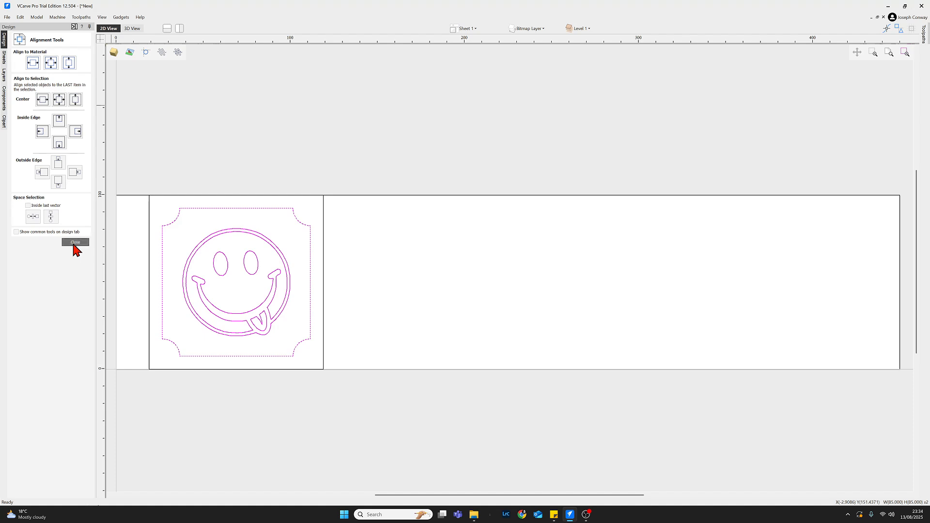
{"action": "left_click", "coordinate": [130, 261]}
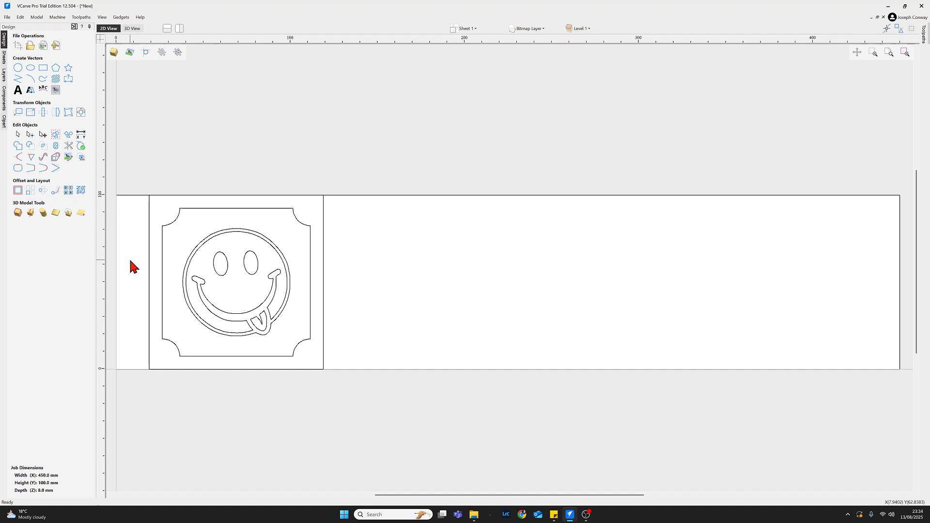
Duplicate the complete coaster design and nudge the copy right until it adjoins the first coaster's right edge.
{"action": "left_click_drag", "start_coordinate": [135, 182], "coordinate": [333, 380]}
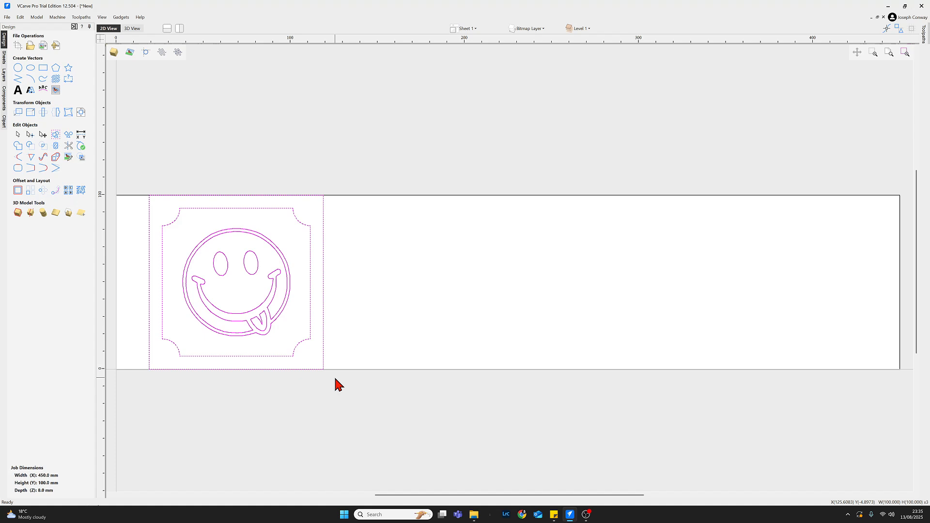
{"action": "key", "text": "t"}
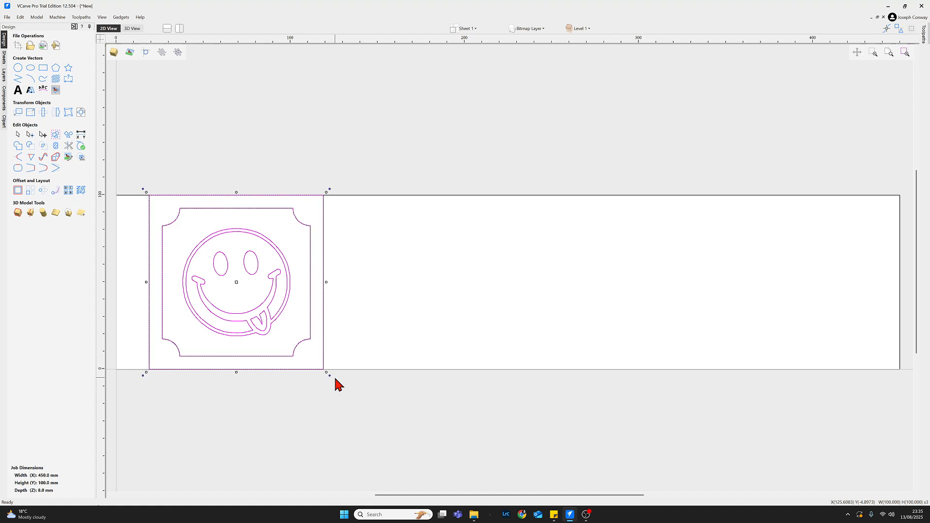
{"action": "key", "text": "Right"}
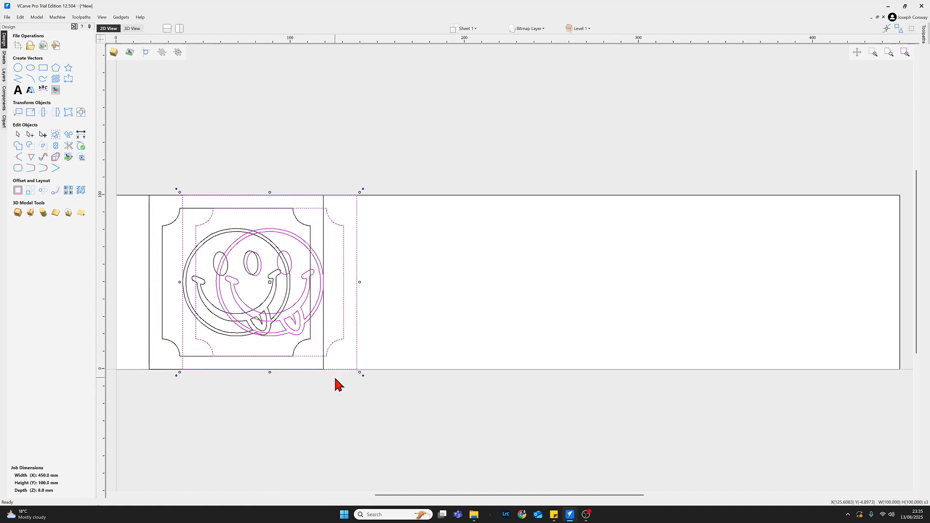
{"action": "key", "text": "Right"}
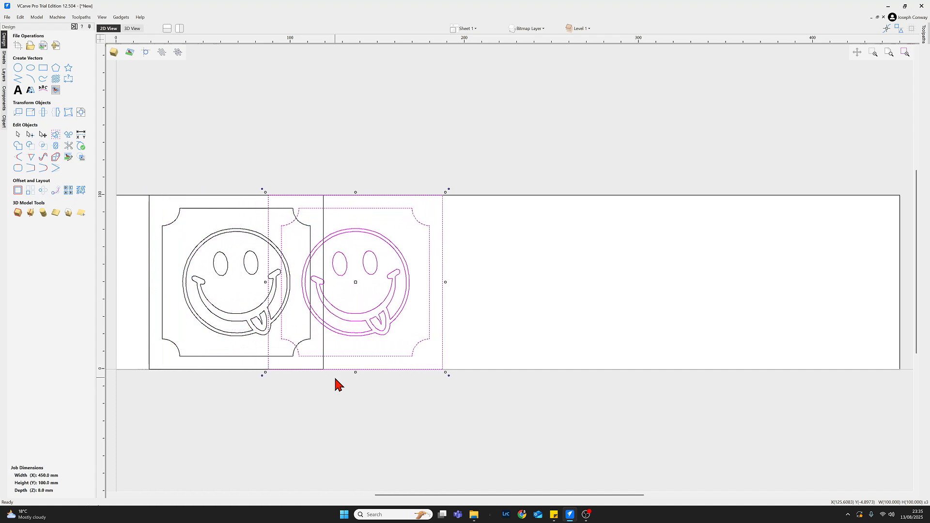
{"action": "key", "text": "Right"}
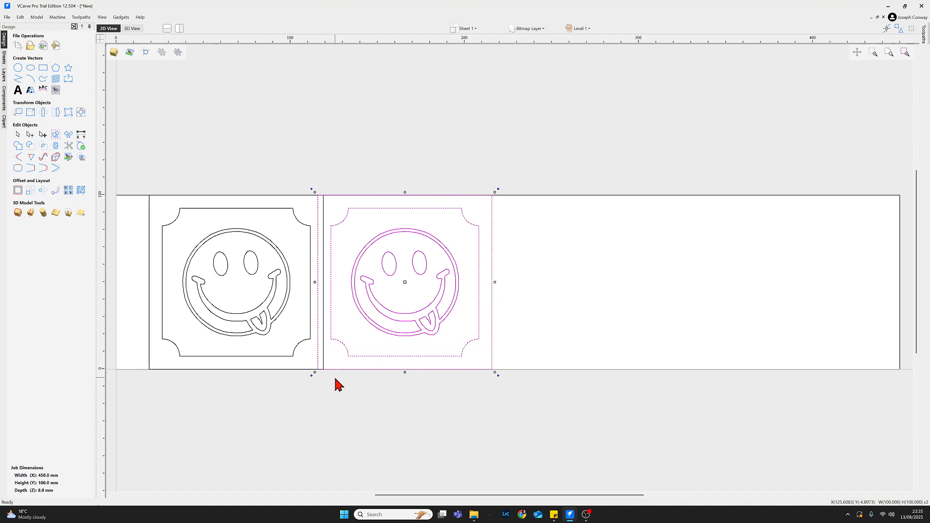
{"action": "key", "text": "Right"}
{"action": "key", "text": "Right"}
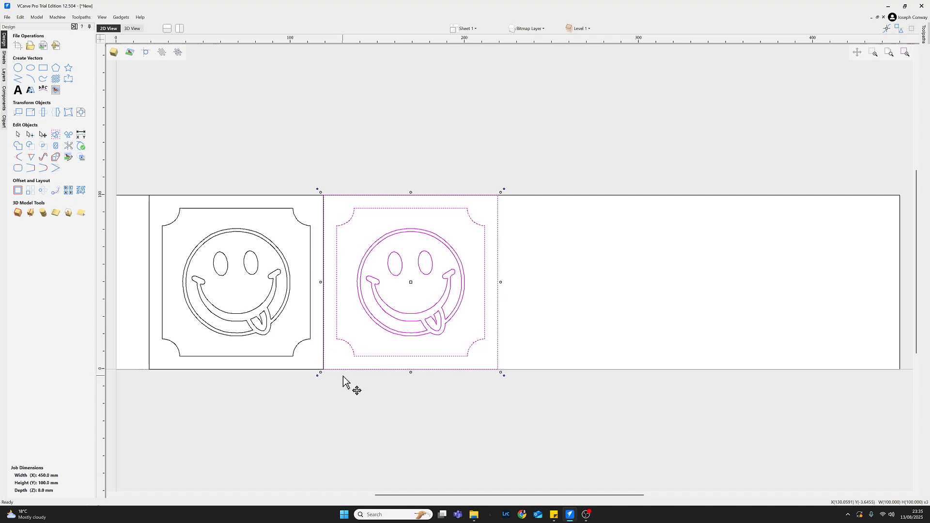
{"action": "left_click", "coordinate": [523, 329]}
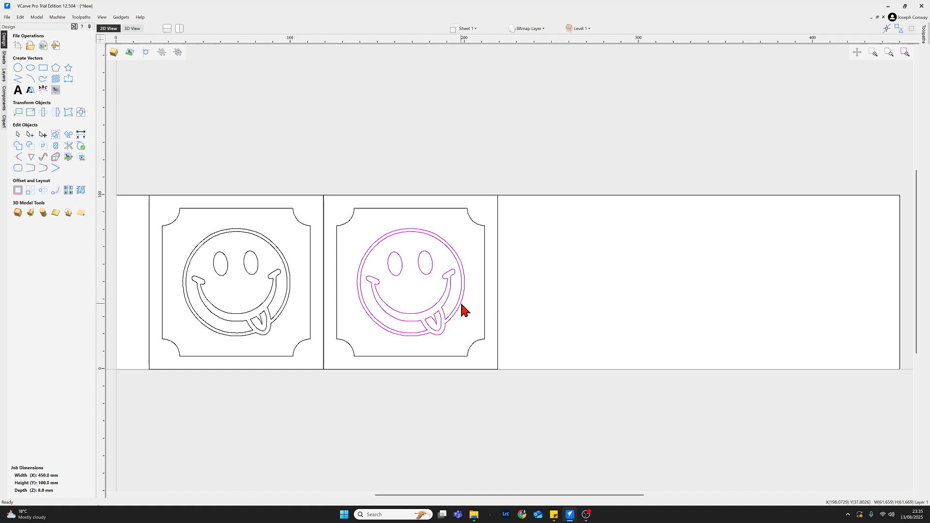
Flip the second coaster's smiley face horizontally so it mirrors the first one, and deselect it.
{"action": "left_click", "coordinate": [58, 114]}
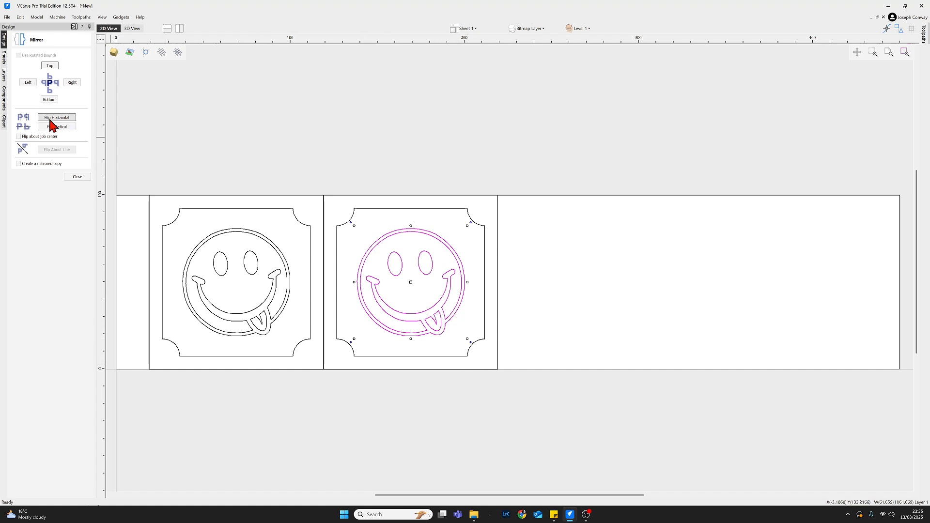
{"action": "left_click", "coordinate": [49, 120]}
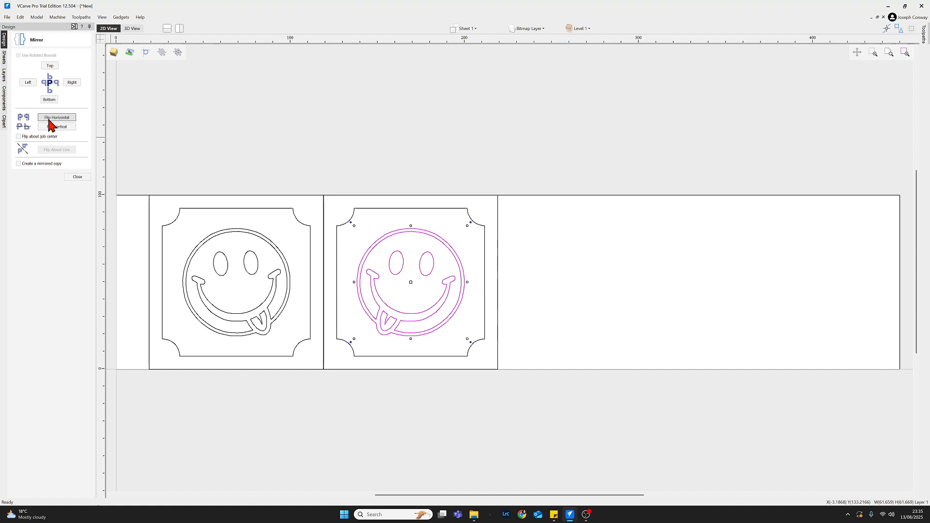
{"action": "left_click", "coordinate": [73, 177]}
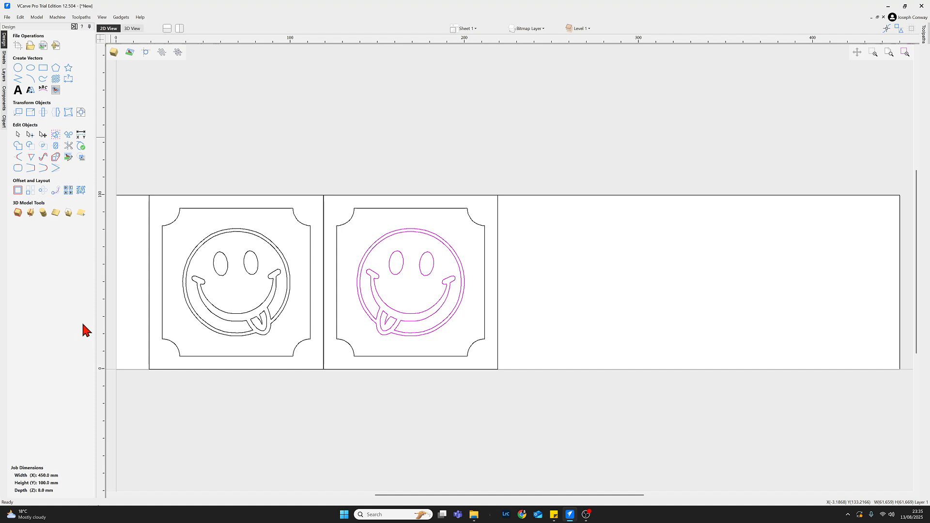
{"action": "left_click", "coordinate": [125, 316]}
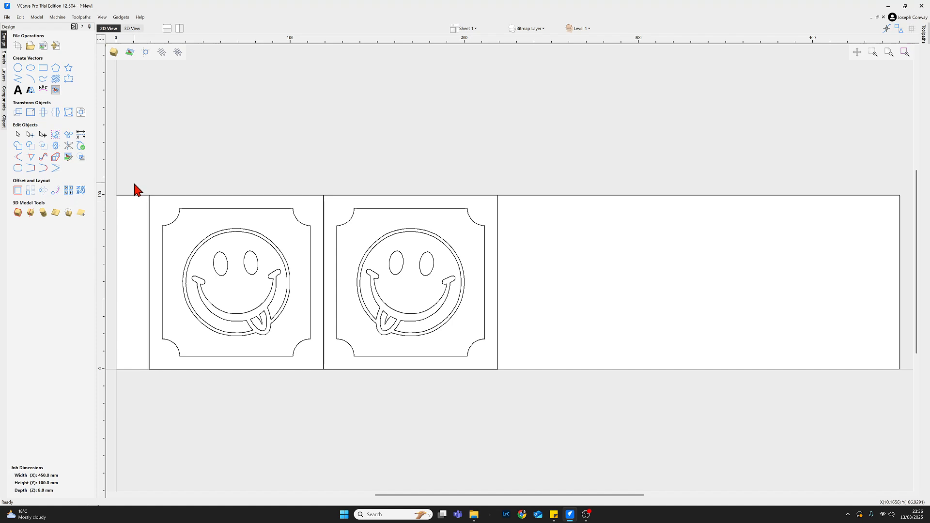
Duplicate both finished coasters together and nudge the copied pair right until it adjoins the second coaster's right edge.
{"action": "left_click_drag", "start_coordinate": [131, 202], "coordinate": [515, 388]}
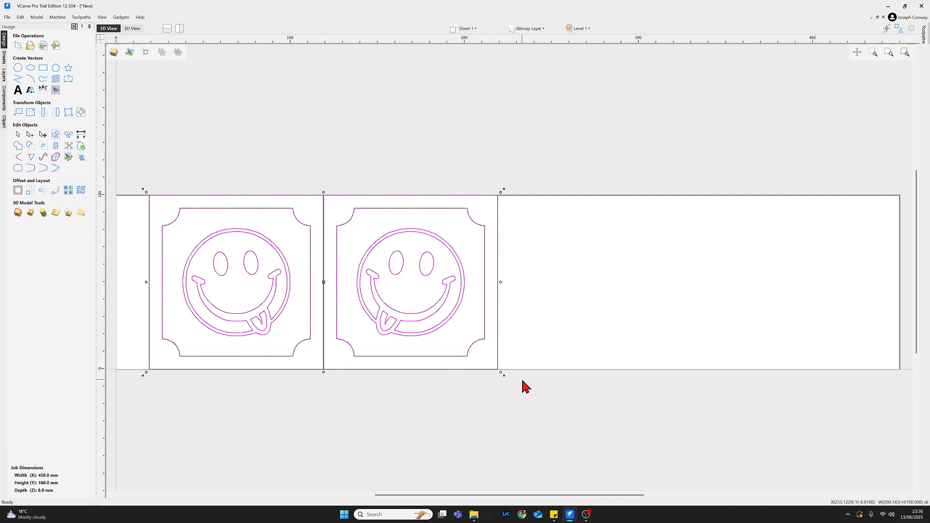
{"action": "key", "text": "Right"}
{"action": "key", "text": "Right"}
{"action": "key", "text": "Right"}
{"action": "key", "text": "Right"}
{"action": "key", "text": "Right"}
{"action": "key", "text": "Right"}
{"action": "key", "text": "Right"}
{"action": "key", "text": "Right"}
{"action": "key", "text": "Right"}
{"action": "key", "text": "Right"}
{"action": "key", "text": "Right"}
{"action": "key", "text": "Right"}
{"action": "key", "text": "Right"}
{"action": "key", "text": "Right"}
{"action": "key", "text": "Right"}
{"action": "key", "text": "Right"}
{"action": "key", "text": "Right"}
{"action": "key", "text": "Right"}
{"action": "key", "text": "Right"}
{"action": "key", "text": "Right"}
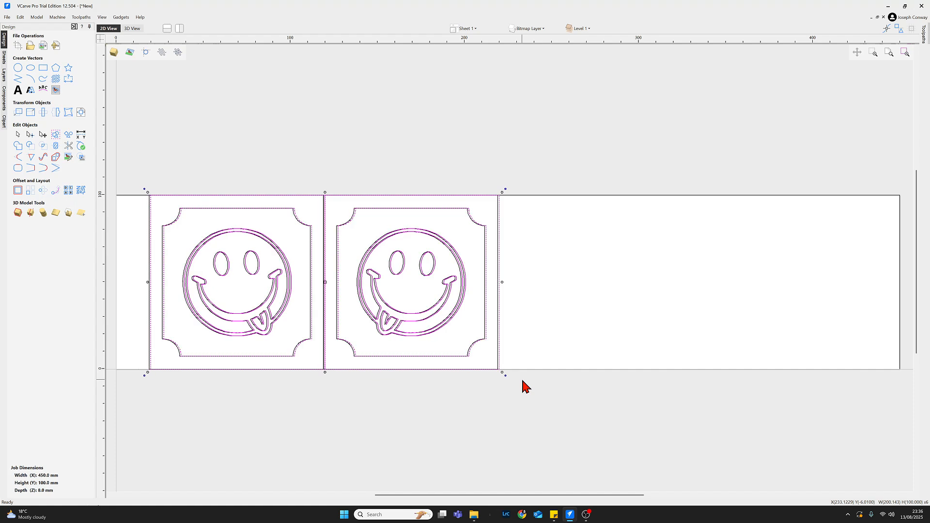
{"action": "key", "text": "Right"}
{"action": "key", "text": "Right"}
{"action": "key", "text": "Right"}
{"action": "key", "text": "Right"}
{"action": "key", "text": "Right"}
{"action": "key", "text": "Right"}
{"action": "key", "text": "Right"}
{"action": "key", "text": "Right"}
{"action": "key", "text": "Right"}
{"action": "key", "text": "Right"}
{"action": "key", "text": "Right"}
{"action": "key", "text": "Right"}
{"action": "key", "text": "Right"}
{"action": "key", "text": "Right"}
{"action": "key", "text": "Right"}
{"action": "key", "text": "Right"}
{"action": "key", "text": "Right"}
{"action": "key", "text": "Right"}
{"action": "key", "text": "Right"}
{"action": "key", "text": "Right"}
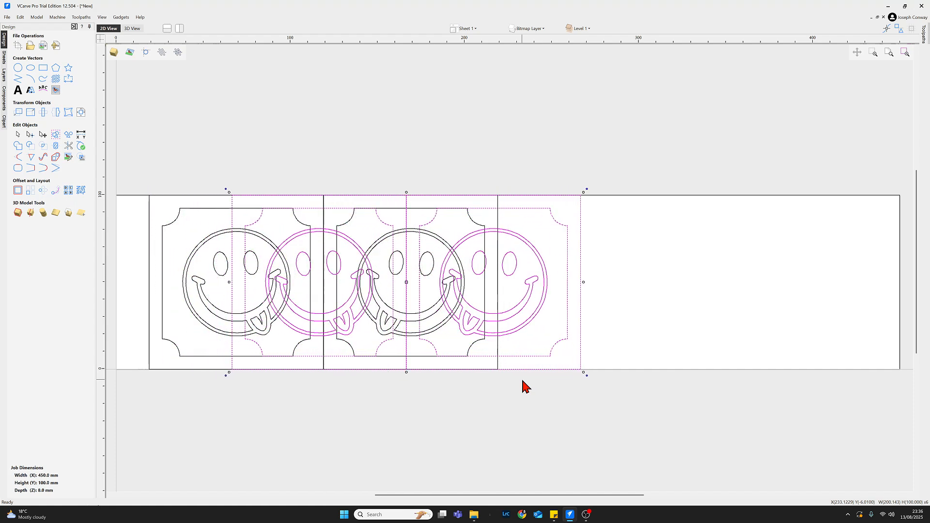
{"action": "key", "text": "Right"}
{"action": "key", "text": "Right"}
{"action": "key", "text": "Right"}
{"action": "key", "text": "Right"}
{"action": "key", "text": "Right"}
{"action": "key", "text": "Right"}
{"action": "key", "text": "Right"}
{"action": "key", "text": "Right"}
{"action": "key", "text": "Right"}
{"action": "key", "text": "Right"}
{"action": "key", "text": "Right"}
{"action": "key", "text": "Right"}
{"action": "key", "text": "Right"}
{"action": "key", "text": "Right"}
{"action": "key", "text": "Right"}
{"action": "key", "text": "Right"}
{"action": "key", "text": "Right"}
{"action": "key", "text": "Right"}
{"action": "key", "text": "Right"}
{"action": "key", "text": "Right"}
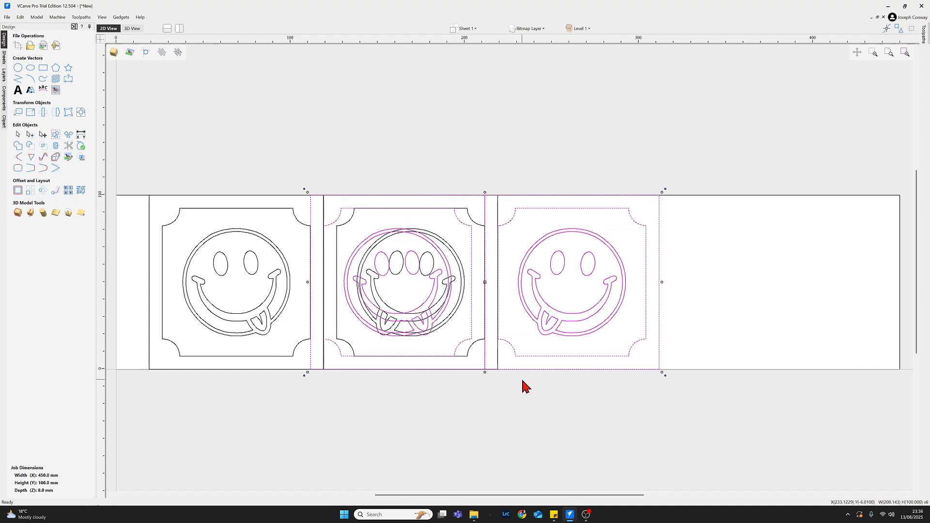
{"action": "key", "text": "Right"}
{"action": "key", "text": "Right"}
{"action": "key", "text": "Right"}
{"action": "key", "text": "Right"}
{"action": "key", "text": "Right"}
{"action": "key", "text": "Right"}
{"action": "key", "text": "Right"}
{"action": "key", "text": "Right"}
{"action": "key", "text": "Right"}
{"action": "key", "text": "Right"}
{"action": "key", "text": "Right"}
{"action": "key", "text": "Right"}
{"action": "key", "text": "Right"}
{"action": "key", "text": "Right"}
{"action": "key", "text": "Right"}
{"action": "key", "text": "Right"}
{"action": "key", "text": "Right"}
{"action": "key", "text": "Right"}
{"action": "key", "text": "Right"}
{"action": "key", "text": "Right"}
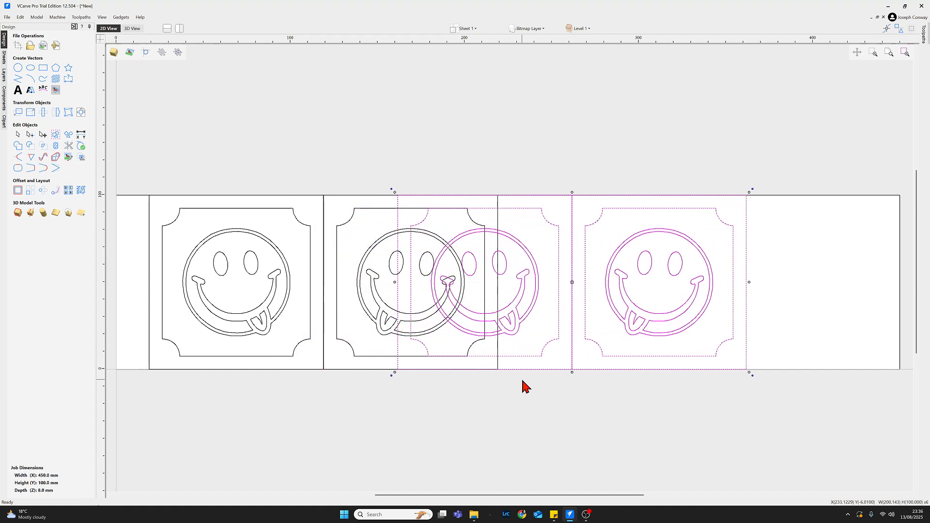
{"action": "key", "text": "Right"}
{"action": "key", "text": "Right"}
{"action": "key", "text": "Right"}
{"action": "key", "text": "Right"}
{"action": "key", "text": "Right"}
{"action": "key", "text": "Right"}
{"action": "key", "text": "Right"}
{"action": "key", "text": "Right"}
{"action": "key", "text": "Right"}
{"action": "key", "text": "Right"}
{"action": "key", "text": "Right"}
{"action": "key", "text": "Right"}
{"action": "key", "text": "Right"}
{"action": "key", "text": "Right"}
{"action": "key", "text": "Right"}
{"action": "key", "text": "Right"}
{"action": "key", "text": "Right"}
{"action": "key", "text": "Right"}
{"action": "key", "text": "Right"}
{"action": "key", "text": "Right"}
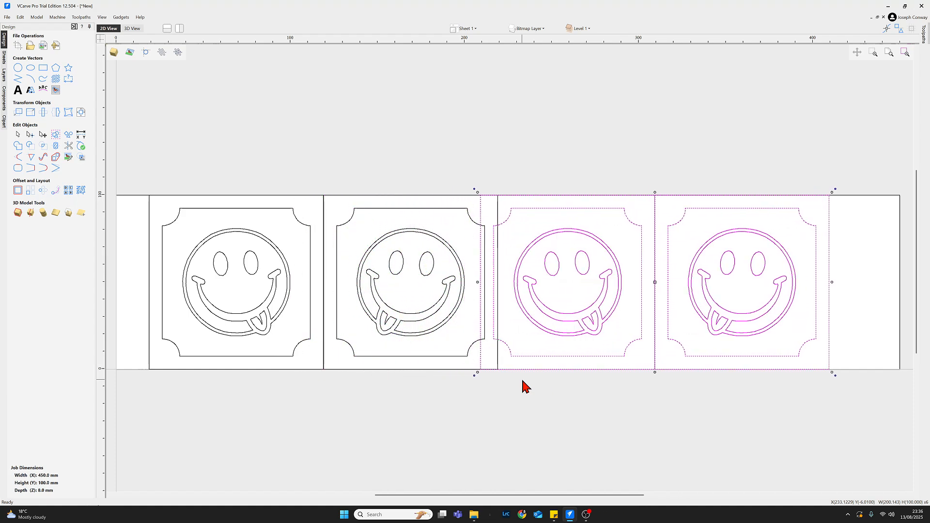
{"action": "key", "text": "Right"}
{"action": "key", "text": "Right"}
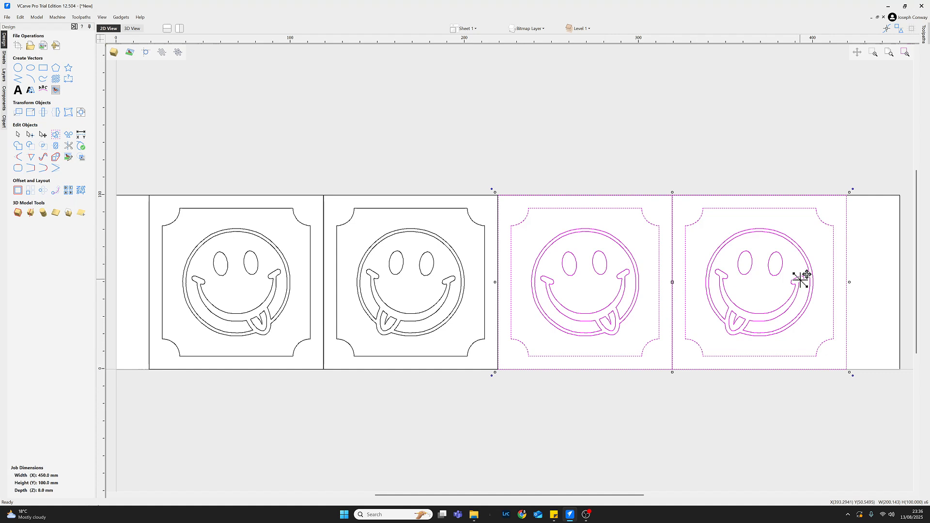
{"action": "left_click", "coordinate": [815, 420]}
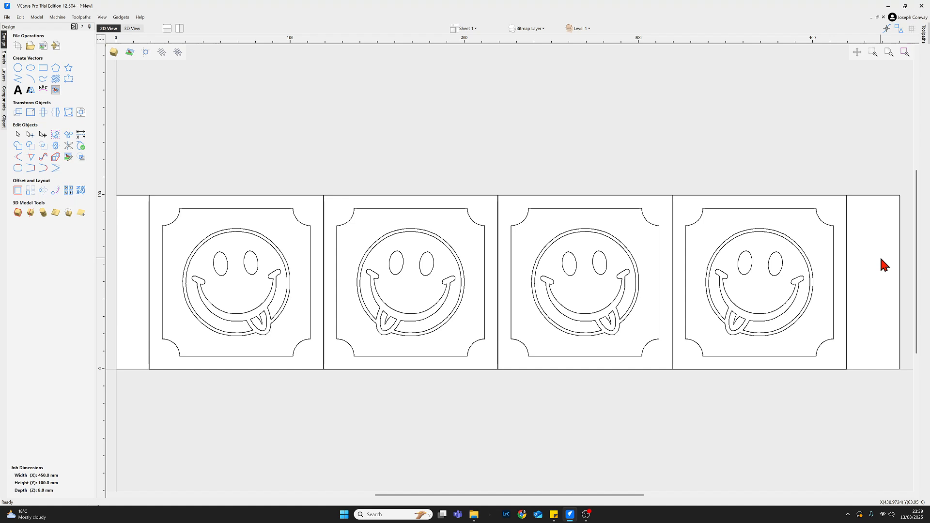
Delete the Bitmap Layer from the job's layers.
{"action": "left_click", "coordinate": [539, 30]}
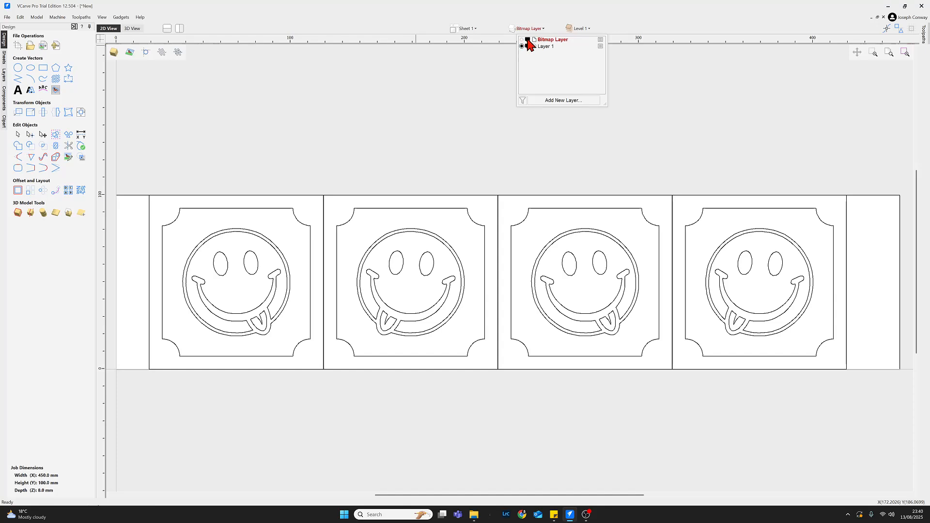
{"action": "right_click", "coordinate": [529, 43]}
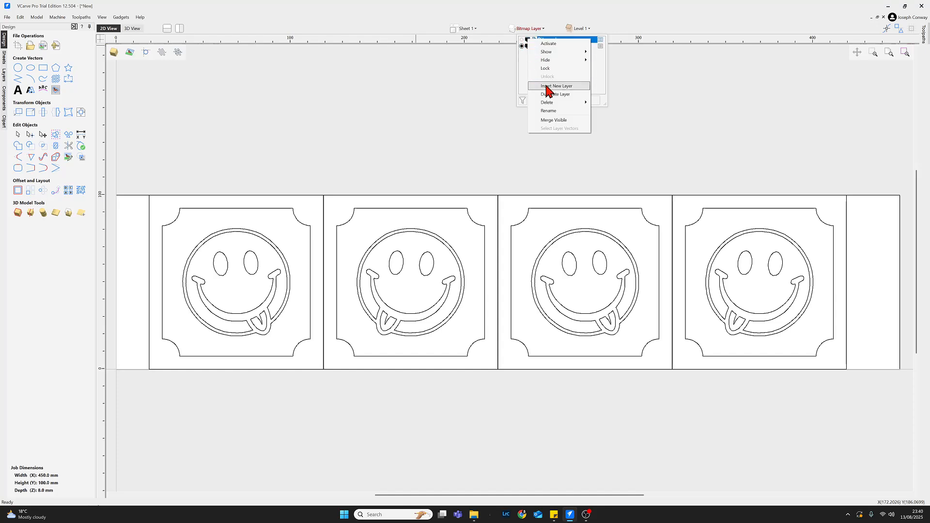
{"action": "mouse_move", "coordinate": [552, 103]}
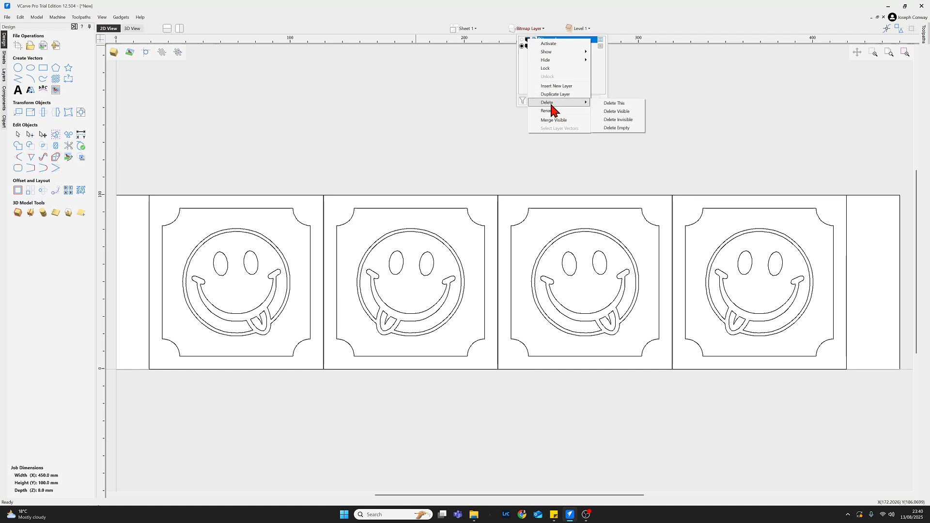
{"action": "left_click", "coordinate": [608, 106]}
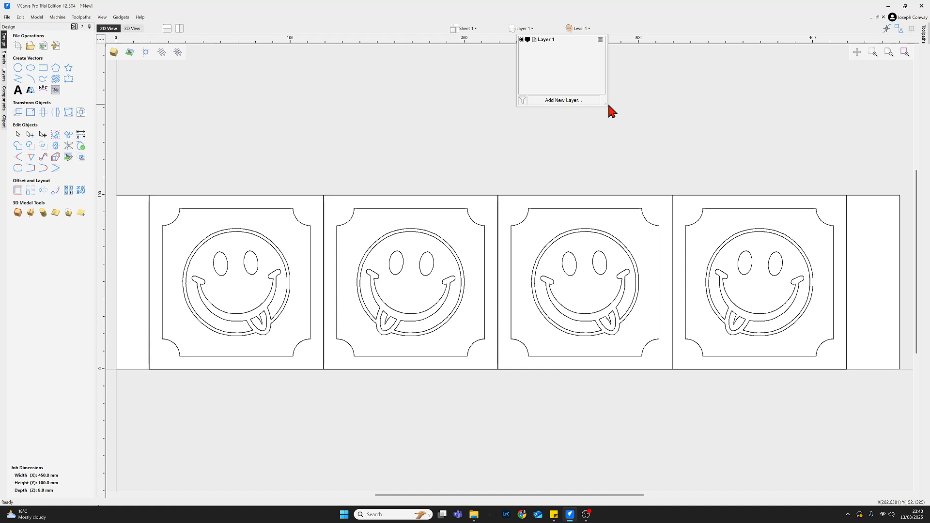
Hide and show Layer 1 to examine which vectors it holds, and check the second coaster's square outline.
{"action": "left_click", "coordinate": [522, 40]}
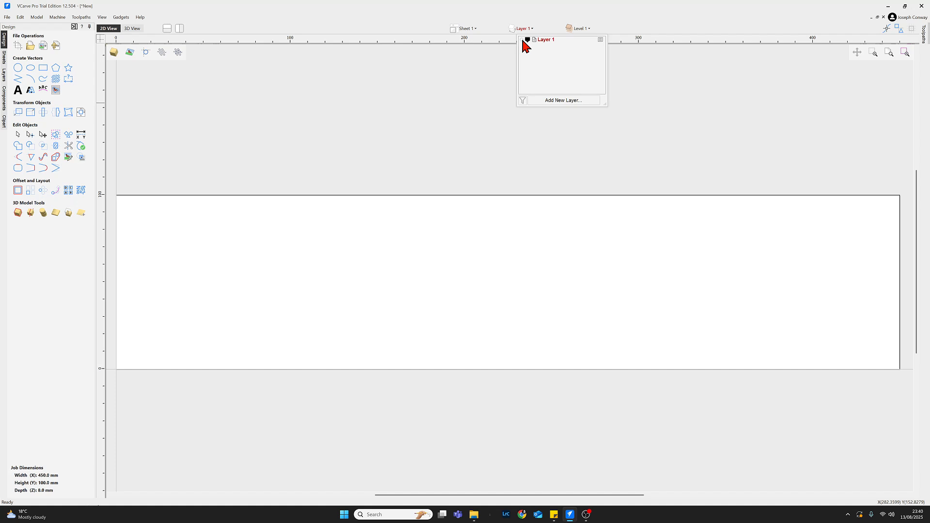
{"action": "left_click", "coordinate": [523, 40]}
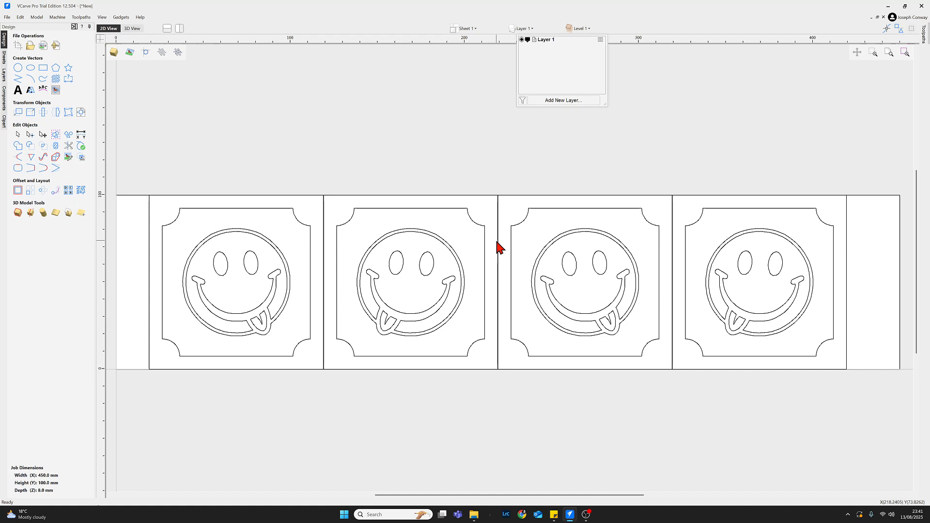
{"action": "left_click", "coordinate": [324, 213]}
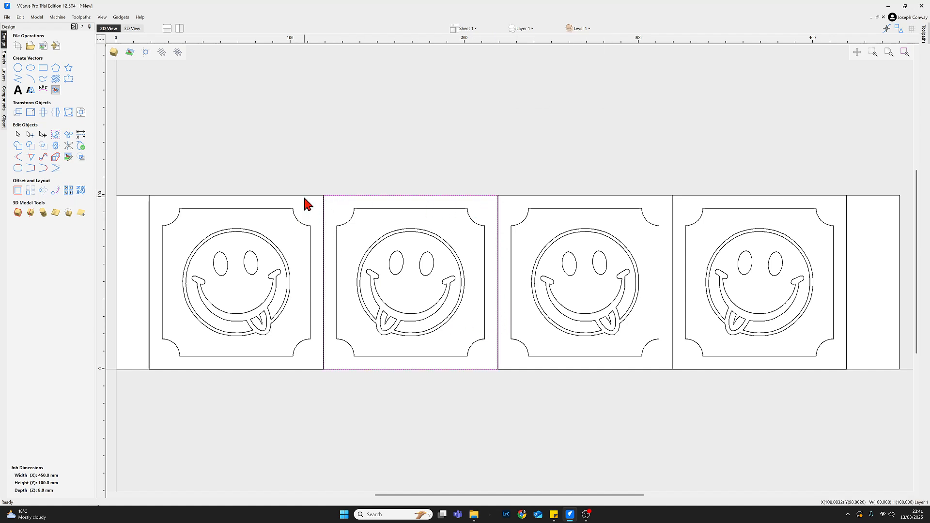
{"action": "left_click", "coordinate": [308, 172]}
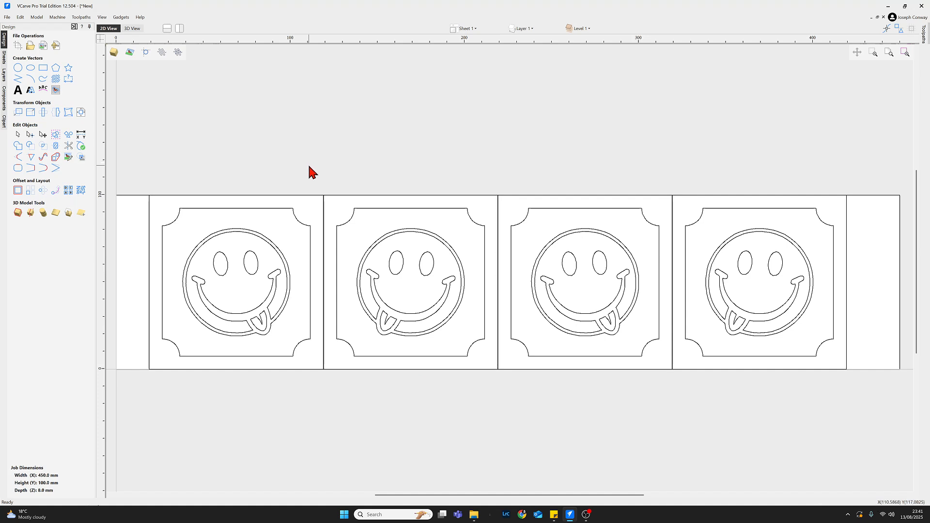
Add a new layer to the job, keeping its default name.
{"action": "left_click", "coordinate": [526, 30]}
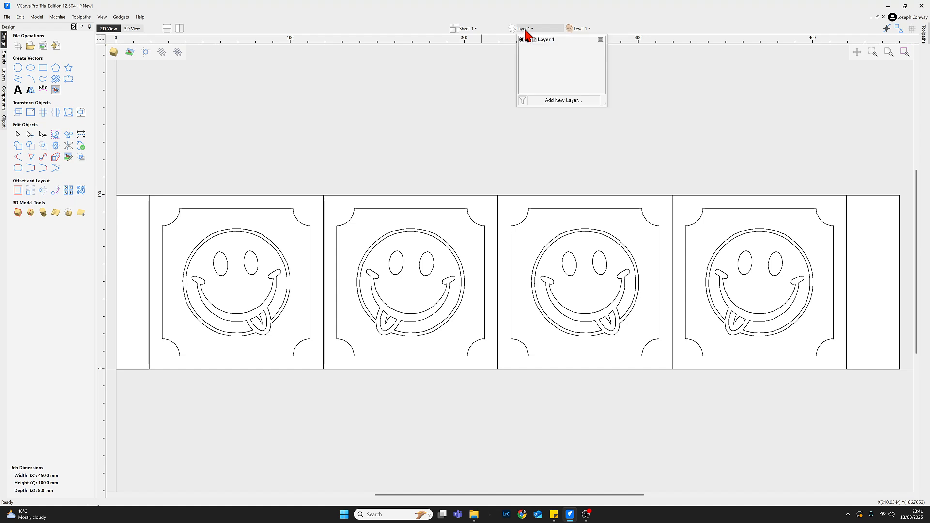
{"action": "left_click", "coordinate": [552, 101]}
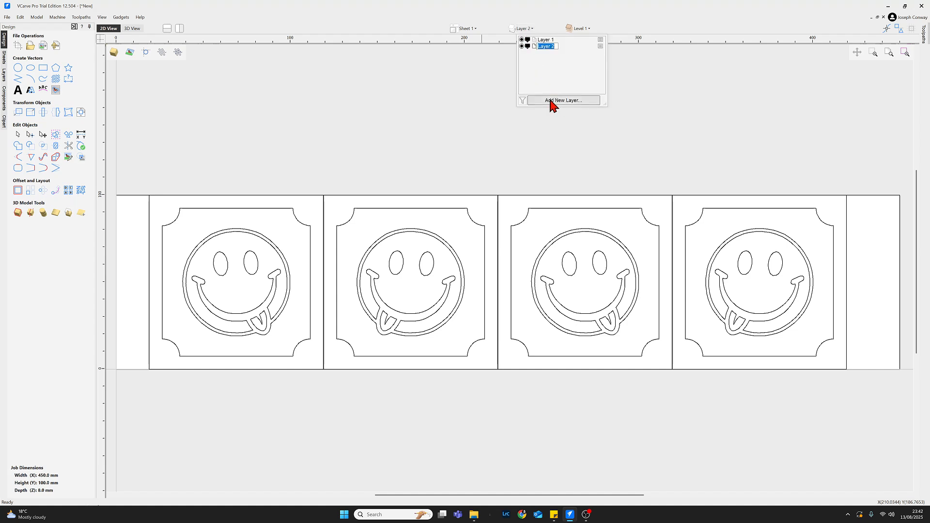
{"action": "key", "text": "Return"}
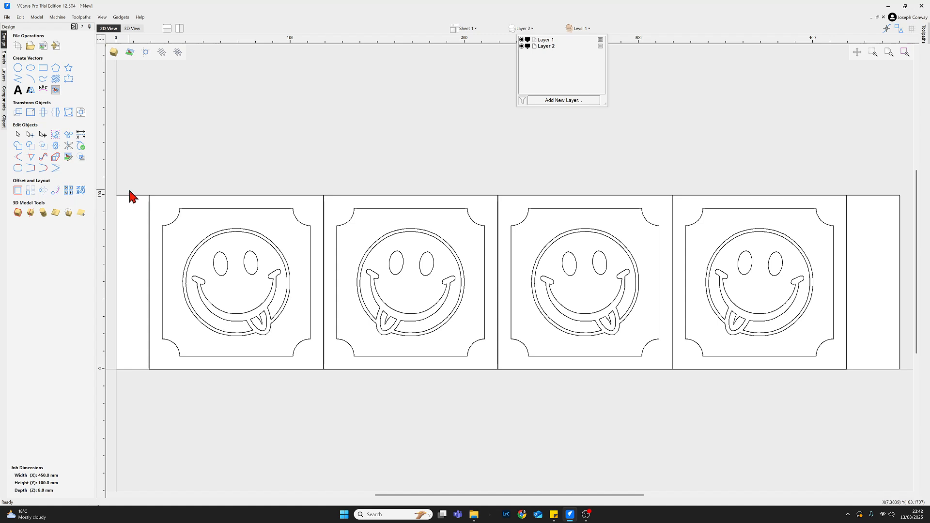
Draw a straight vertical polyline on Layer 2 along the first coaster's left edge, from its top corner to its bottom corner.
{"action": "left_click", "coordinate": [20, 82]}
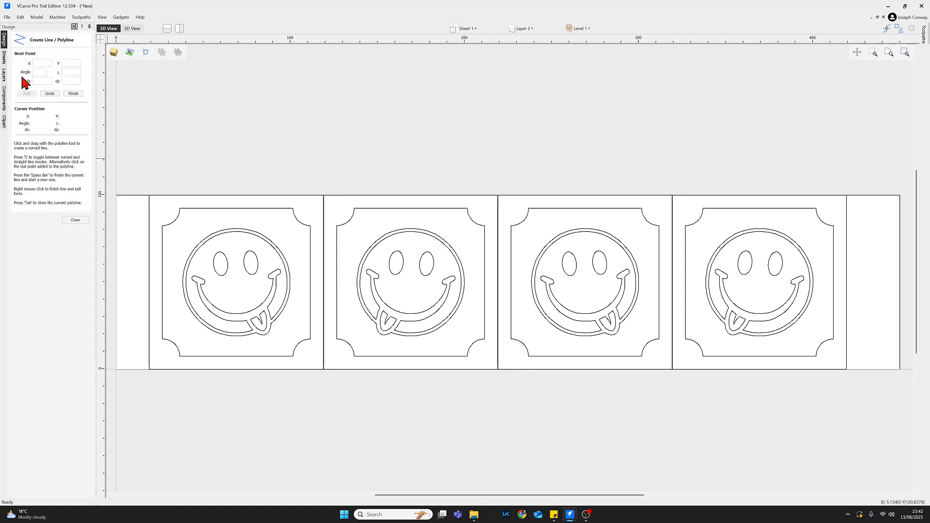
{"action": "left_click", "coordinate": [149, 195]}
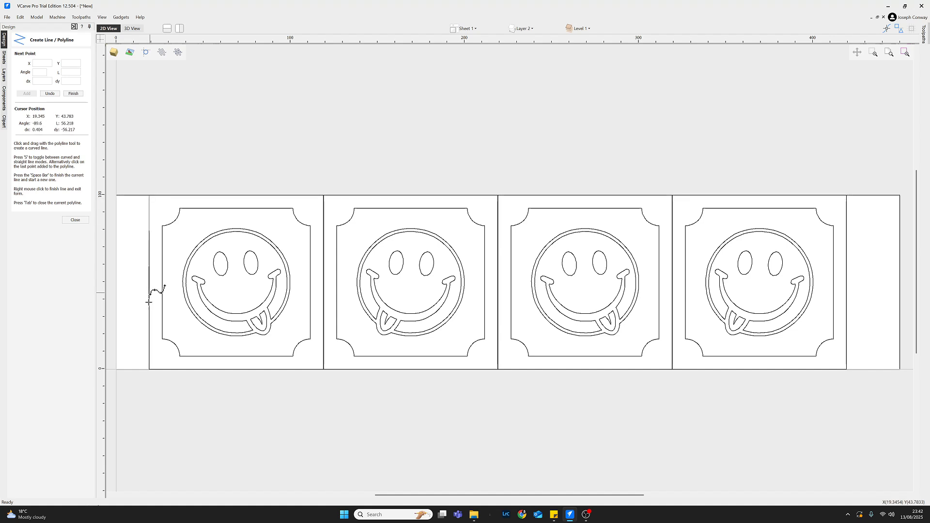
{"action": "left_click", "coordinate": [149, 369]}
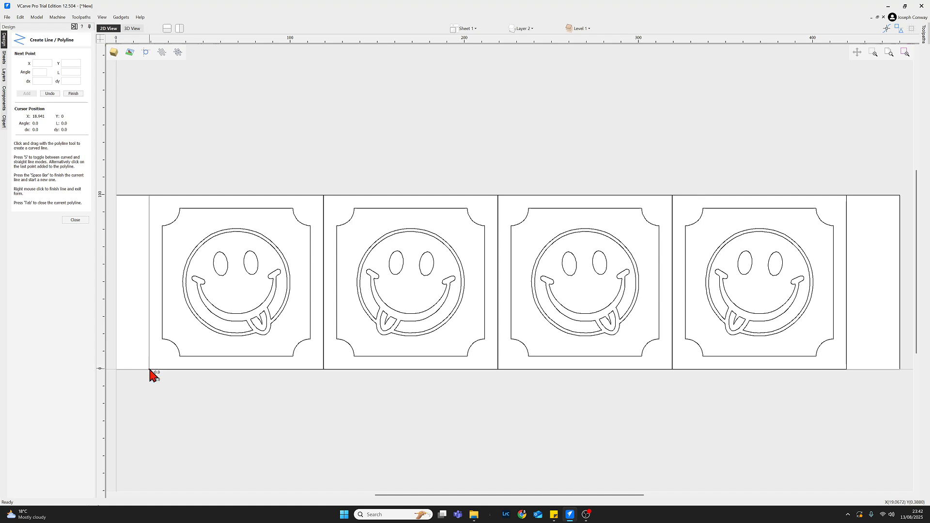
{"action": "right_click", "coordinate": [150, 375]}
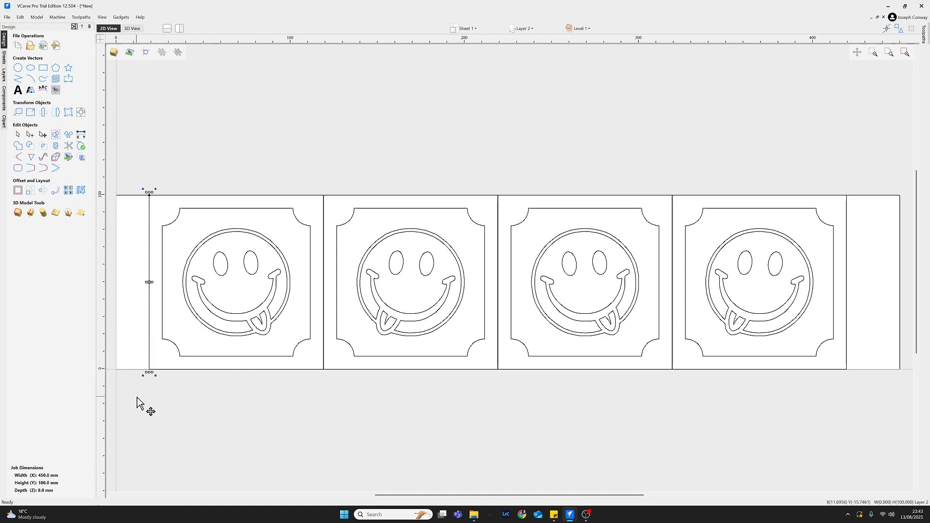
Place a copy of the first coaster's left-edge cut line on the boundary between the first and second coasters.
{"action": "key", "text": "Right"}
{"action": "key", "text": "Right"}
{"action": "key", "text": "Right"}
{"action": "key", "text": "Right"}
{"action": "key", "text": "Right"}
{"action": "key", "text": "Right"}
{"action": "key", "text": "Right"}
{"action": "key", "text": "Right"}
{"action": "key", "text": "Right"}
{"action": "key", "text": "Right"}
{"action": "key", "text": "Right"}
{"action": "key", "text": "Right"}
{"action": "key", "text": "Right"}
{"action": "key", "text": "Right"}
{"action": "key", "text": "Right"}
{"action": "key", "text": "Right"}
{"action": "key", "text": "Right"}
{"action": "key", "text": "Right"}
{"action": "key", "text": "Right"}
{"action": "key", "text": "Right"}
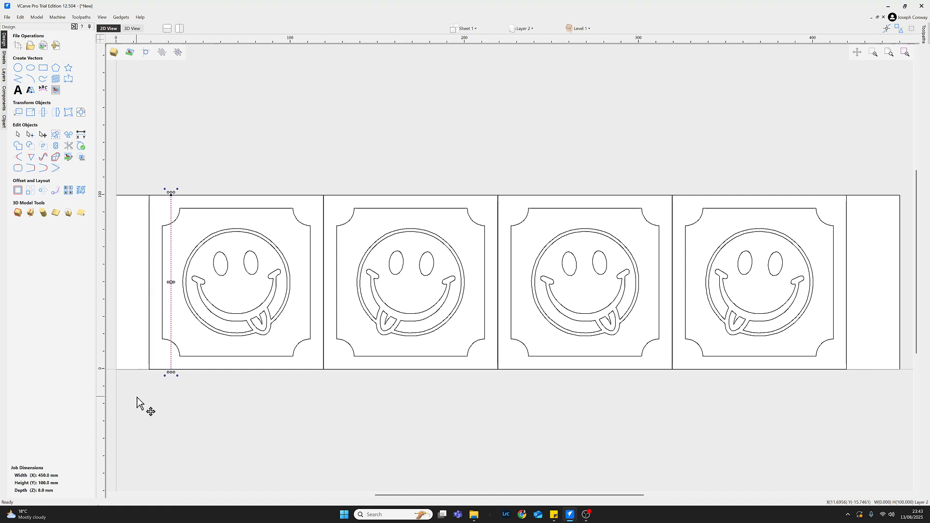
{"action": "key", "text": "Right"}
{"action": "key", "text": "Right"}
{"action": "key", "text": "Right"}
{"action": "key", "text": "Right"}
{"action": "key", "text": "Right"}
{"action": "key", "text": "Right"}
{"action": "key", "text": "Right"}
{"action": "key", "text": "Right"}
{"action": "key", "text": "Right"}
{"action": "key", "text": "Right"}
{"action": "key", "text": "Right"}
{"action": "key", "text": "Right"}
{"action": "key", "text": "Right"}
{"action": "key", "text": "Right"}
{"action": "key", "text": "Right"}
{"action": "key", "text": "Right"}
{"action": "key", "text": "Right"}
{"action": "key", "text": "Right"}
{"action": "key", "text": "Right"}
{"action": "key", "text": "Right"}
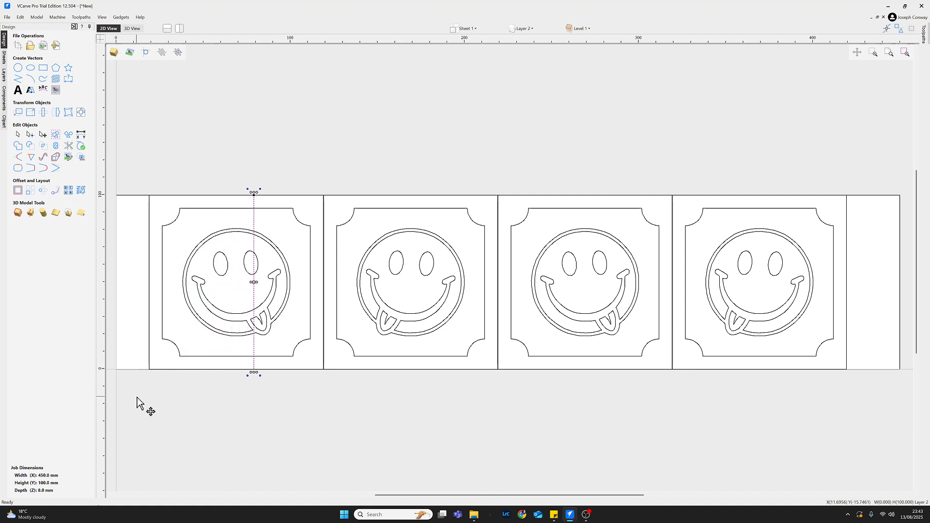
{"action": "key", "text": "Right"}
{"action": "key", "text": "Right"}
{"action": "key", "text": "Right"}
{"action": "key", "text": "Right"}
{"action": "key", "text": "Right"}
{"action": "key", "text": "Right"}
{"action": "key", "text": "Right"}
{"action": "key", "text": "Right"}
{"action": "key", "text": "Right"}
{"action": "key", "text": "Right"}
{"action": "key", "text": "Right"}
{"action": "key", "text": "Right"}
{"action": "key", "text": "Right"}
{"action": "key", "text": "Right"}
{"action": "key", "text": "Right"}
{"action": "key", "text": "Right"}
{"action": "key", "text": "Right"}
{"action": "key", "text": "Right"}
{"action": "key", "text": "Right"}
{"action": "key", "text": "Right"}
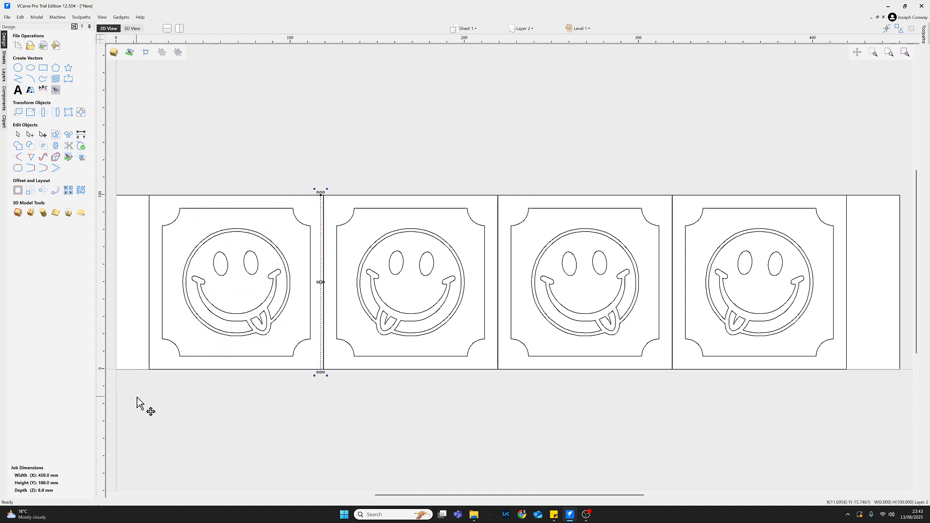
{"action": "key", "text": "Right"}
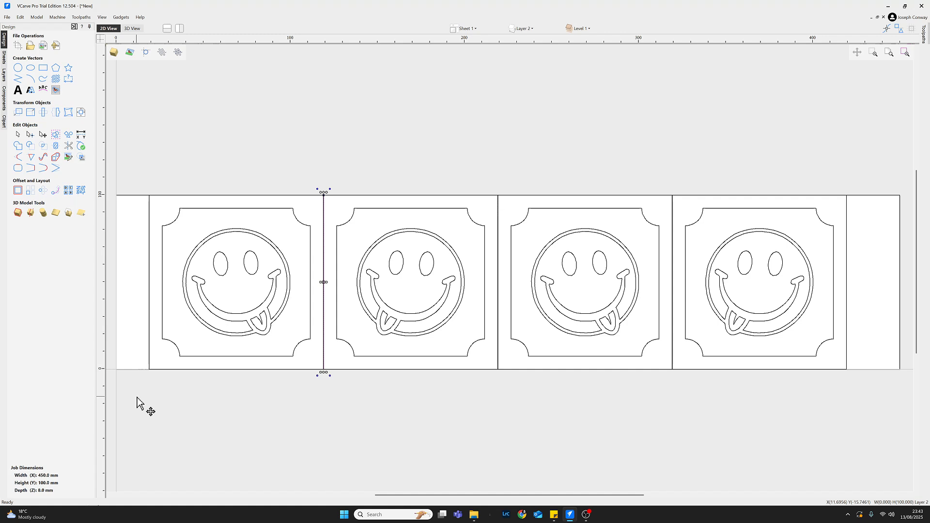
Select the two vertical cut lines and temporarily hide Layer 1 to check that both are on Layer 2.
{"action": "left_click", "coordinate": [150, 282]}
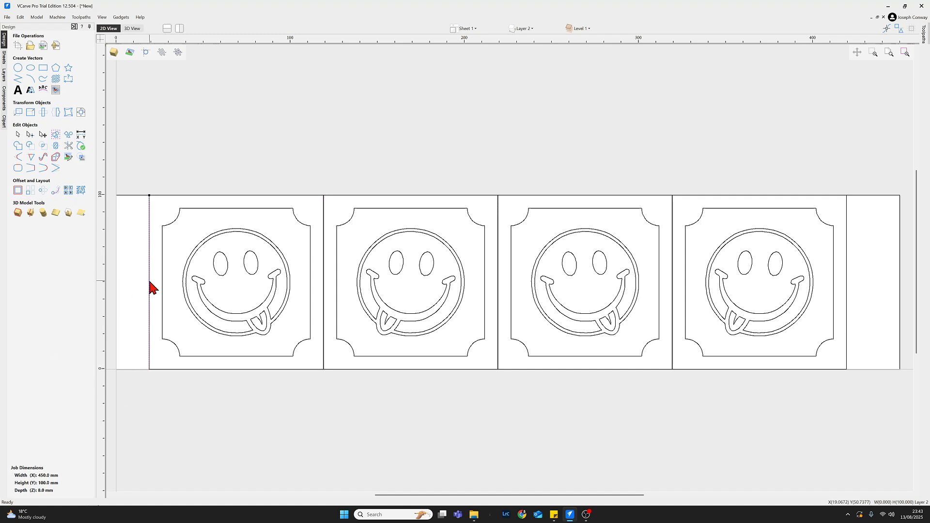
{"action": "left_click", "coordinate": [323, 300]}
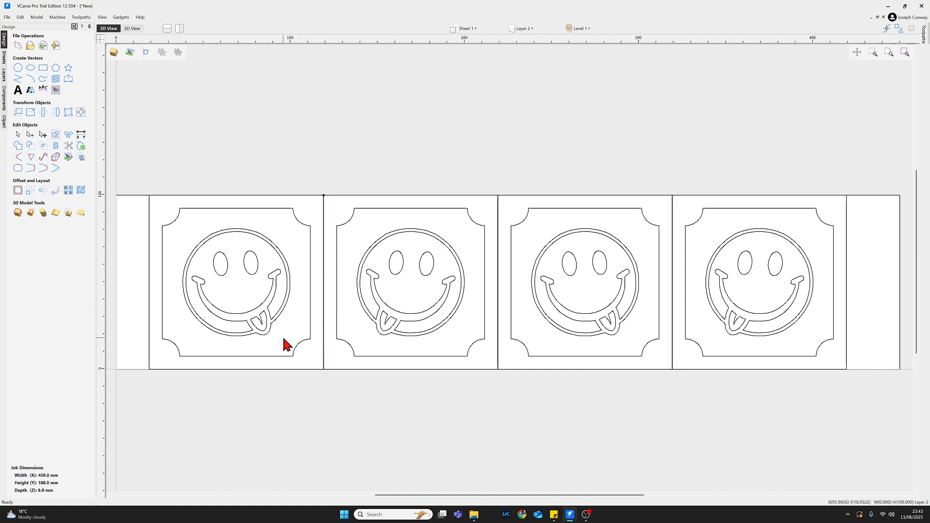
{"action": "left_click", "coordinate": [149, 285], "text": "shift"}
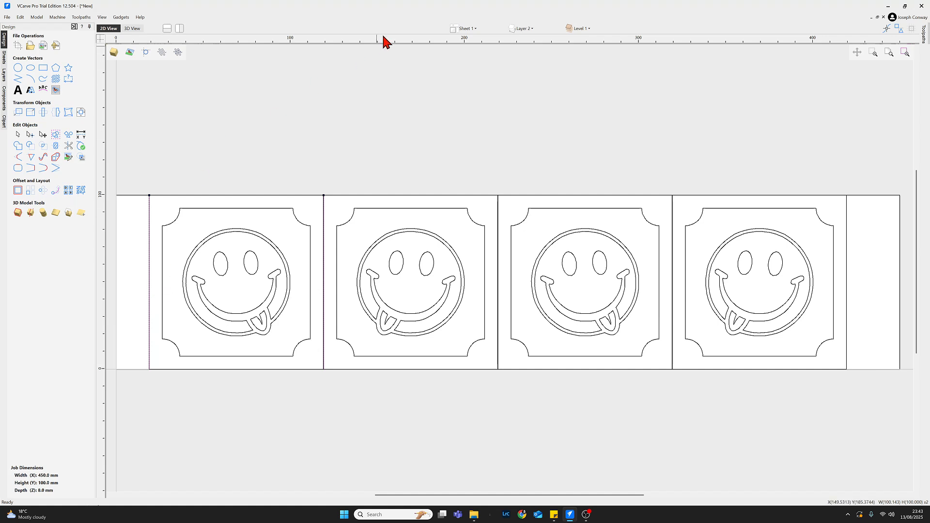
{"action": "left_click", "coordinate": [522, 30]}
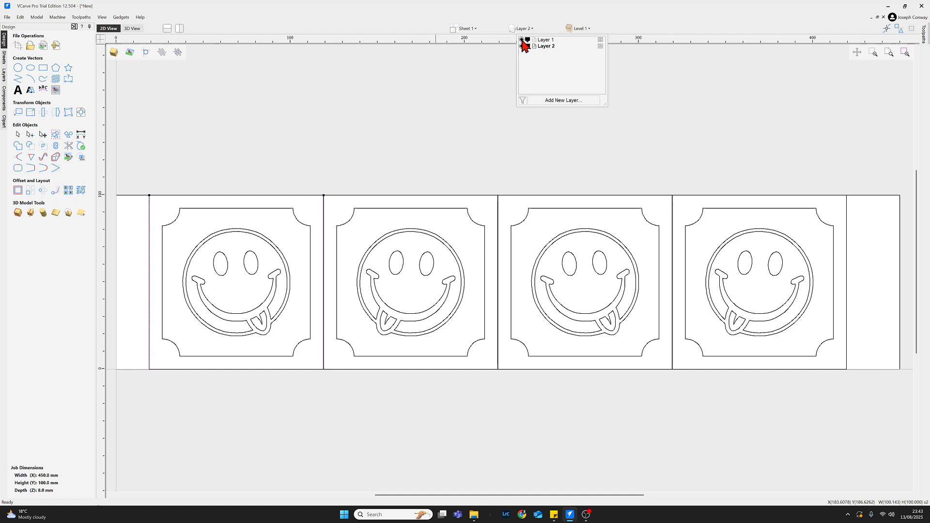
{"action": "left_click", "coordinate": [522, 40]}
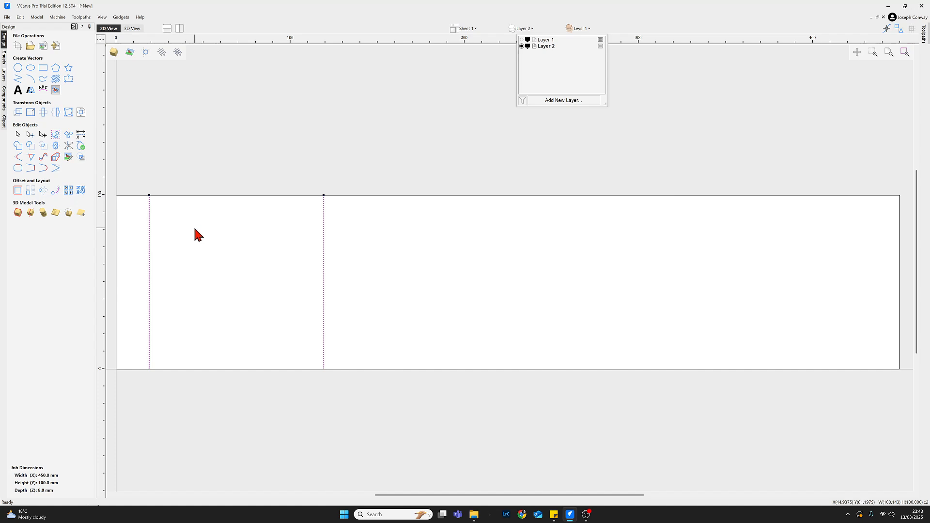
{"action": "left_click", "coordinate": [522, 40]}
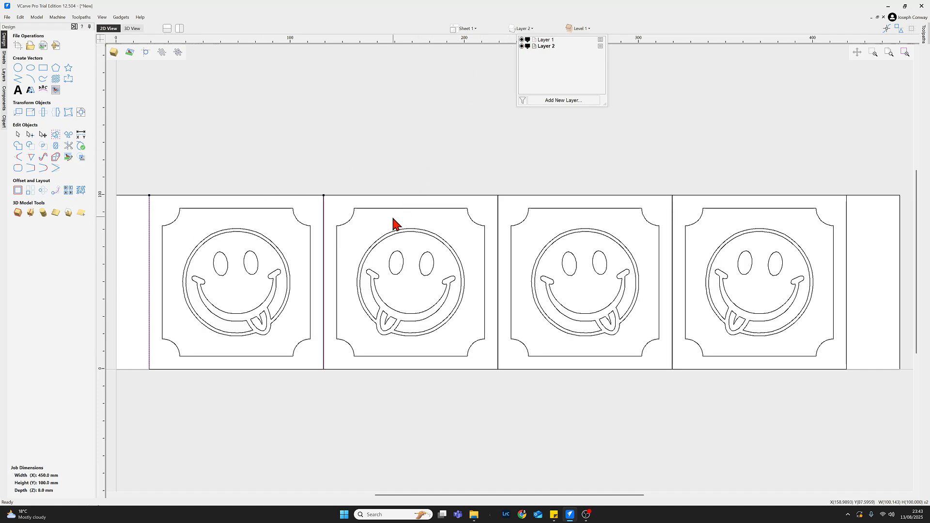
{"action": "left_click", "coordinate": [374, 184]}
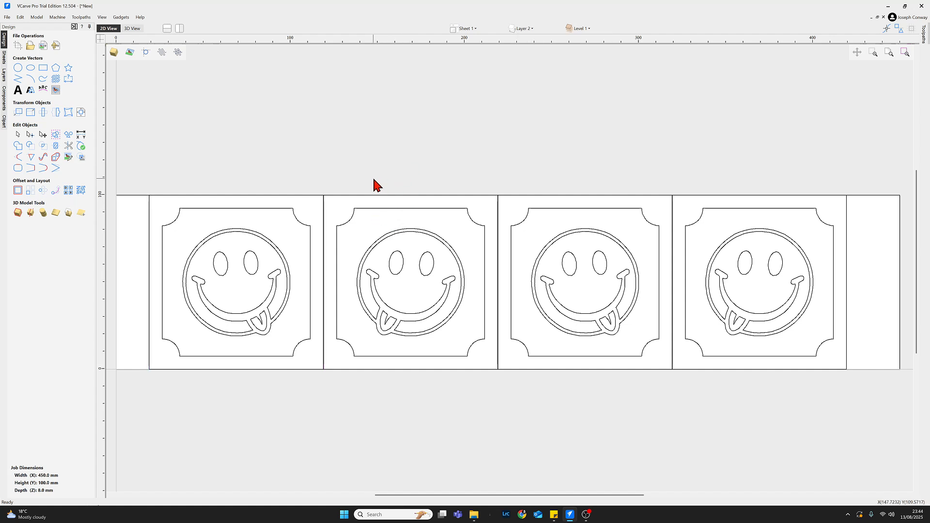
Copy the cut line between the first and second coasters onto the boundary between the second and third coasters.
{"action": "left_click", "coordinate": [324, 216]}
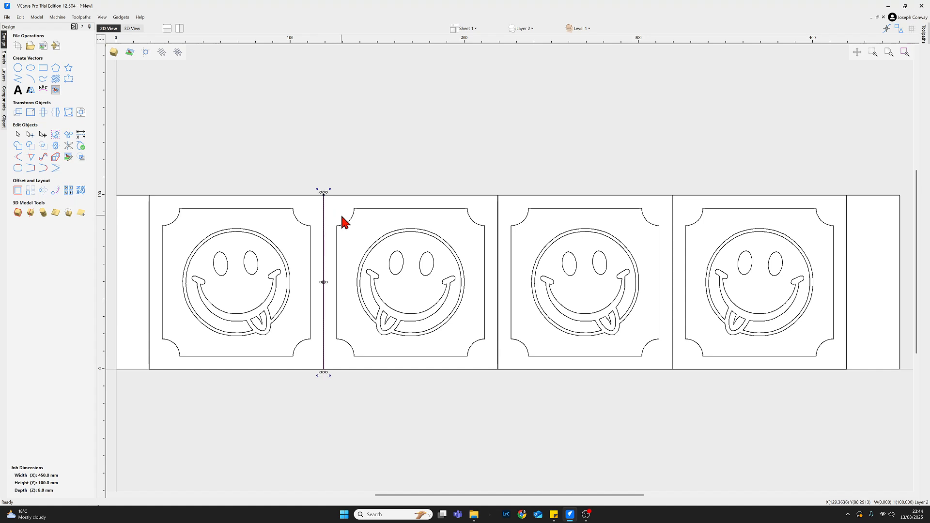
{"action": "key", "text": "Right"}
{"action": "key", "text": "Right"}
{"action": "key", "text": "Right"}
{"action": "key", "text": "Right"}
{"action": "key", "text": "Right"}
{"action": "key", "text": "Right"}
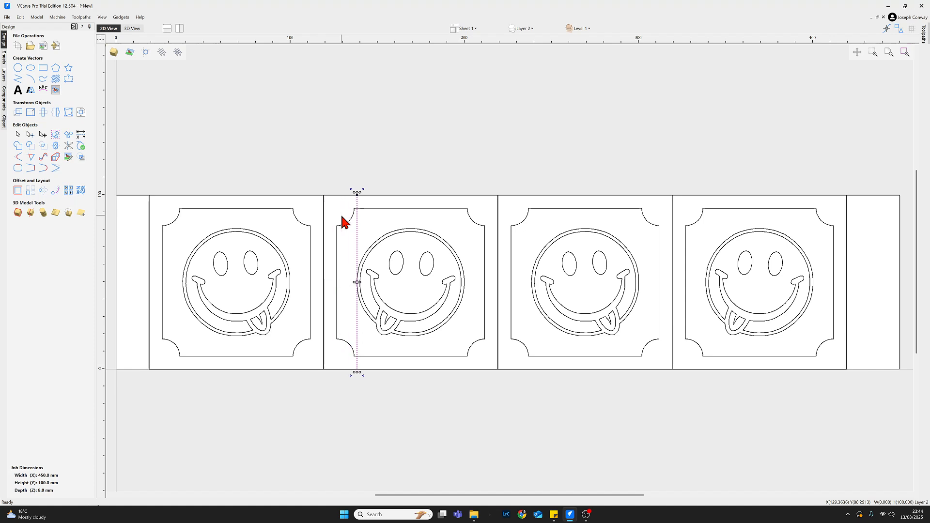
{"action": "key", "text": "Right"}
{"action": "key", "text": "Right"}
{"action": "key", "text": "Right"}
{"action": "key", "text": "Right"}
{"action": "key", "text": "Right"}
{"action": "key", "text": "Right"}
{"action": "key", "text": "Right"}
{"action": "key", "text": "Right"}
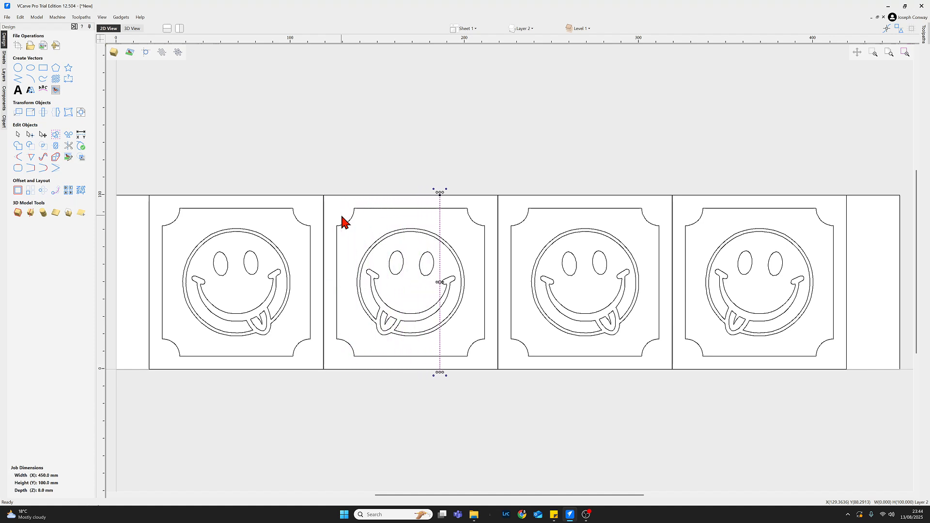
{"action": "key", "text": "Right"}
{"action": "key", "text": "Right"}
{"action": "key", "text": "Right"}
{"action": "key", "text": "Right"}
{"action": "key", "text": "Right"}
{"action": "key", "text": "Right"}
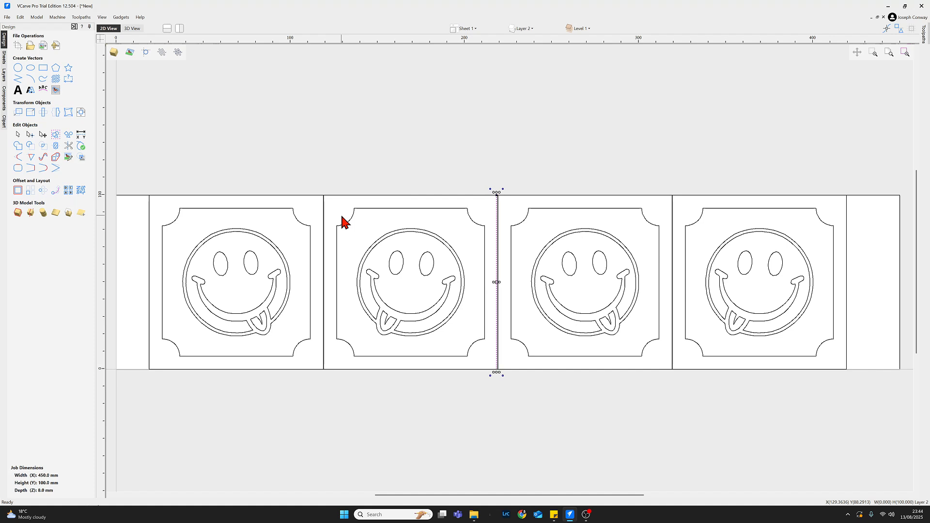
{"action": "key", "text": "Right"}
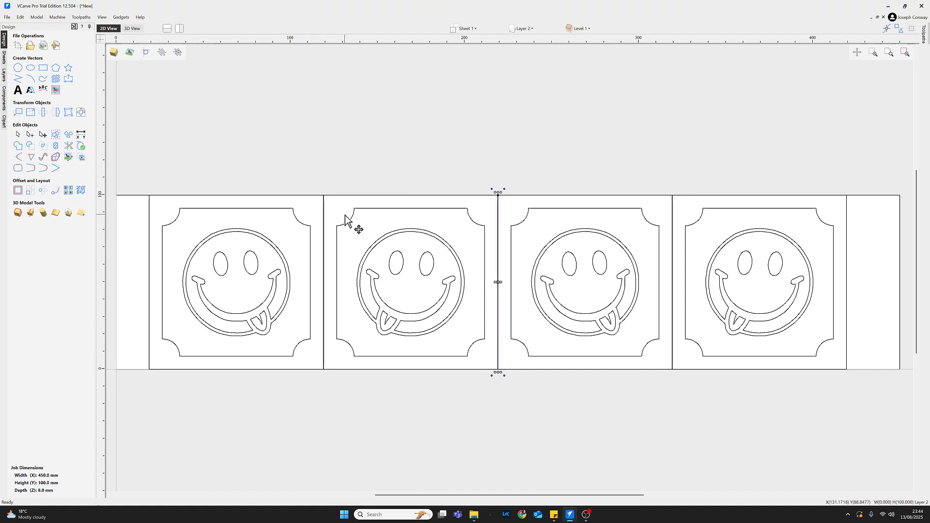
{"action": "left_click", "coordinate": [527, 145]}
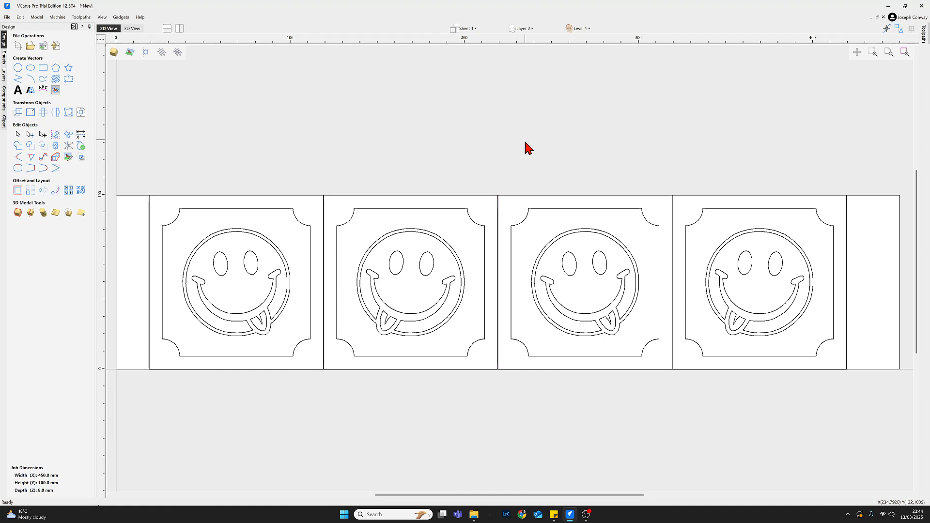
Copy the cut line between the second and third coasters onto the boundary between the third and fourth coasters.
{"action": "left_click", "coordinate": [499, 219]}
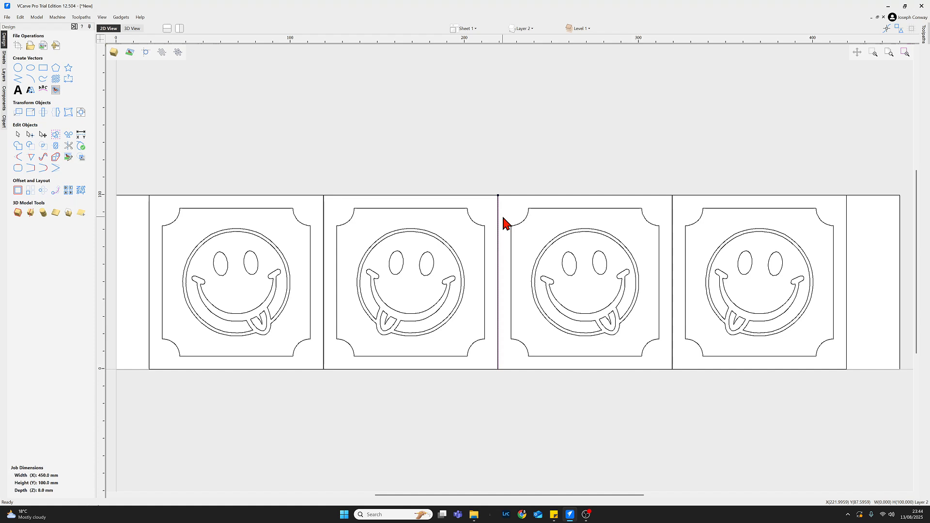
{"action": "left_click", "coordinate": [504, 222]}
{"action": "key", "text": "Right"}
{"action": "key", "text": "Right"}
{"action": "key", "text": "Right"}
{"action": "key", "text": "Right"}
{"action": "key", "text": "Right"}
{"action": "key", "text": "Right"}
{"action": "key", "text": "Right"}
{"action": "key", "text": "Right"}
{"action": "key", "text": "Right"}
{"action": "key", "text": "Right"}
{"action": "key", "text": "Right"}
{"action": "key", "text": "Right"}
{"action": "key", "text": "Right"}
{"action": "key", "text": "Right"}
{"action": "key", "text": "Right"}
{"action": "key", "text": "Right"}
{"action": "key", "text": "Right"}
{"action": "key", "text": "Right"}
{"action": "key", "text": "Right"}
{"action": "key", "text": "Right"}
{"action": "key", "text": "Right"}
{"action": "key", "text": "Right"}
{"action": "key", "text": "Right"}
{"action": "key", "text": "Right"}
{"action": "key", "text": "Right"}
{"action": "key", "text": "Right"}
{"action": "key", "text": "Right"}
{"action": "key", "text": "Right"}
{"action": "key", "text": "Right"}
{"action": "key", "text": "Right"}
{"action": "key", "text": "Right"}
{"action": "key", "text": "Right"}
{"action": "key", "text": "Right"}
{"action": "key", "text": "Right"}
{"action": "key", "text": "Right"}
{"action": "key", "text": "Right"}
{"action": "key", "text": "Right"}
{"action": "key", "text": "Right"}
{"action": "key", "text": "Right"}
{"action": "key", "text": "Right"}
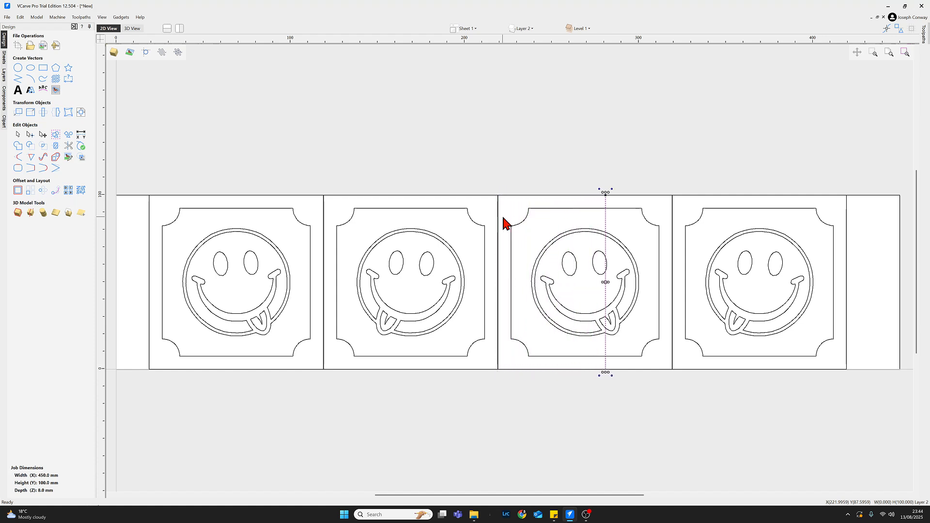
{"action": "key", "text": "Right"}
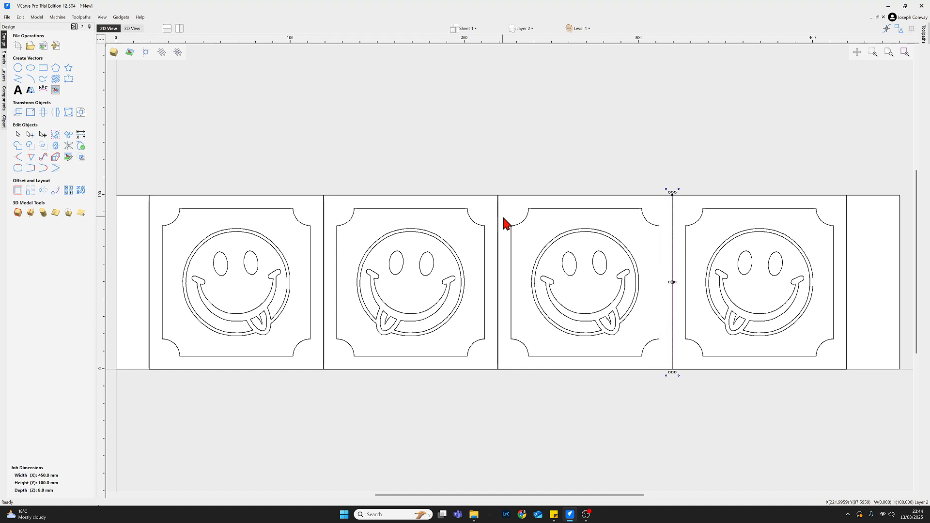
{"action": "left_click", "coordinate": [616, 179]}
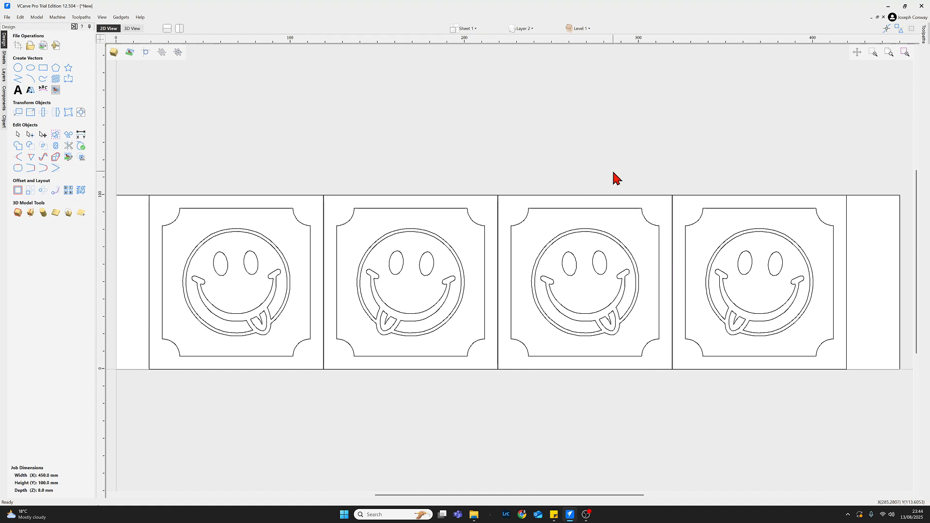
Copy the cut line between the third and fourth coasters onto the outer right edge of the fourth coaster.
{"action": "left_click", "coordinate": [674, 218]}
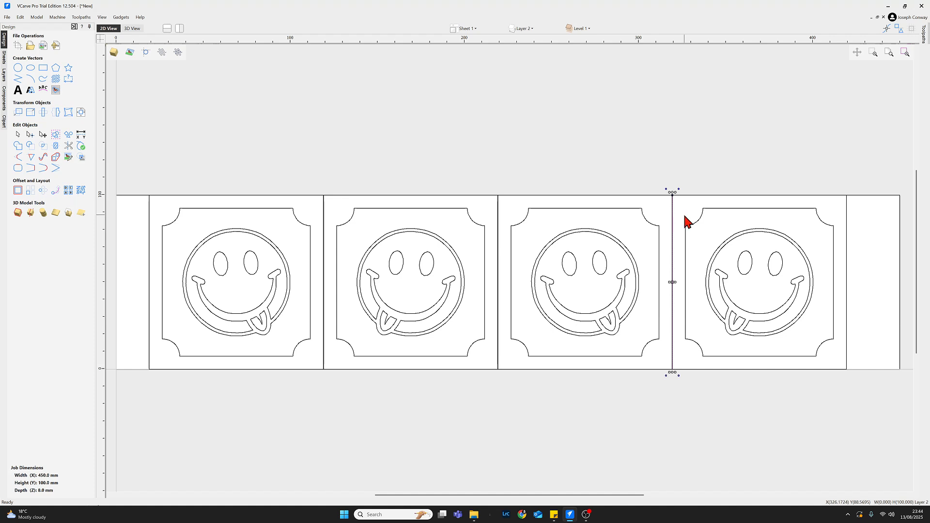
{"action": "key", "text": "Right"}
{"action": "key", "text": "Right"}
{"action": "key", "text": "Right"}
{"action": "key", "text": "Right"}
{"action": "key", "text": "Right"}
{"action": "key", "text": "Right"}
{"action": "key", "text": "Right"}
{"action": "key", "text": "Right"}
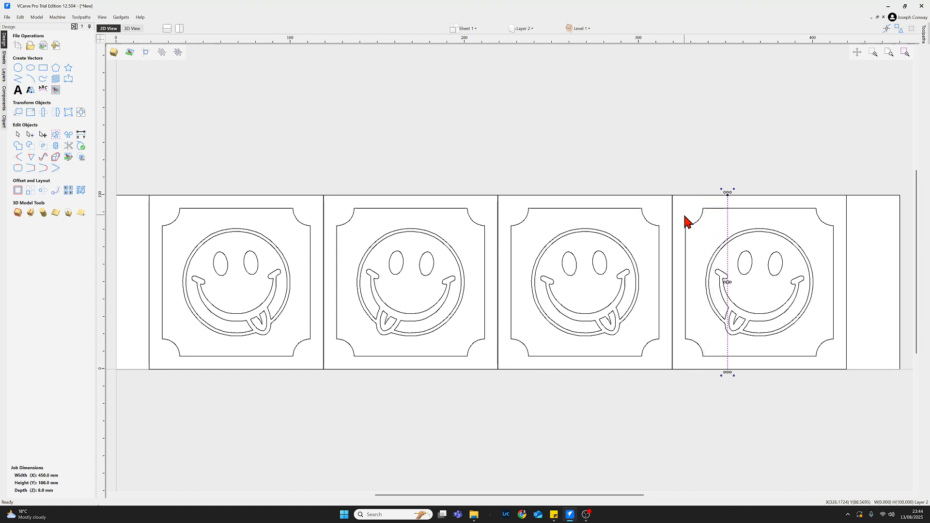
{"action": "key", "text": "Right"}
{"action": "key", "text": "Right"}
{"action": "key", "text": "Right"}
{"action": "key", "text": "Right"}
{"action": "key", "text": "Right"}
{"action": "key", "text": "Right"}
{"action": "key", "text": "Right"}
{"action": "key", "text": "Right"}
{"action": "key", "text": "Right"}
{"action": "key", "text": "Right"}
{"action": "key", "text": "Right"}
{"action": "key", "text": "Right"}
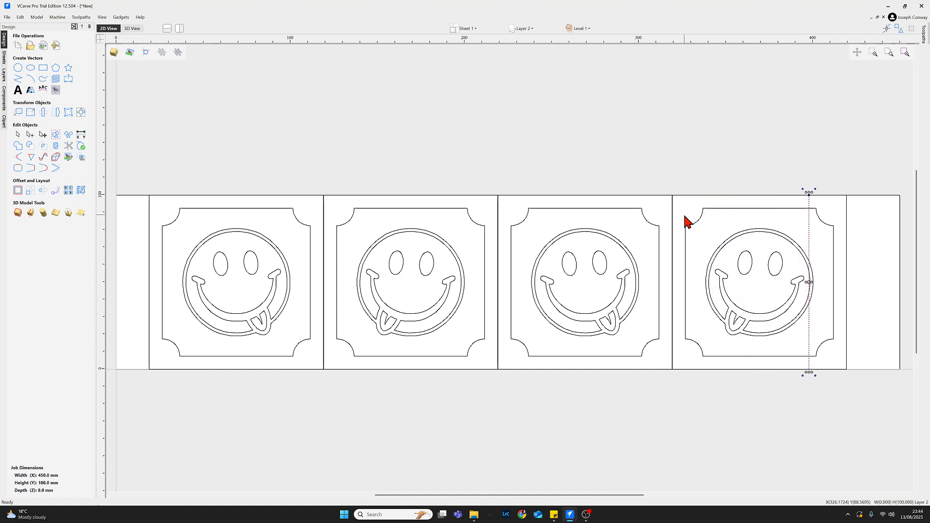
{"action": "key", "text": "Right"}
{"action": "key", "text": "Right"}
{"action": "key", "text": "Right"}
{"action": "key", "text": "Right"}
{"action": "key", "text": "Right"}
{"action": "key", "text": "Right"}
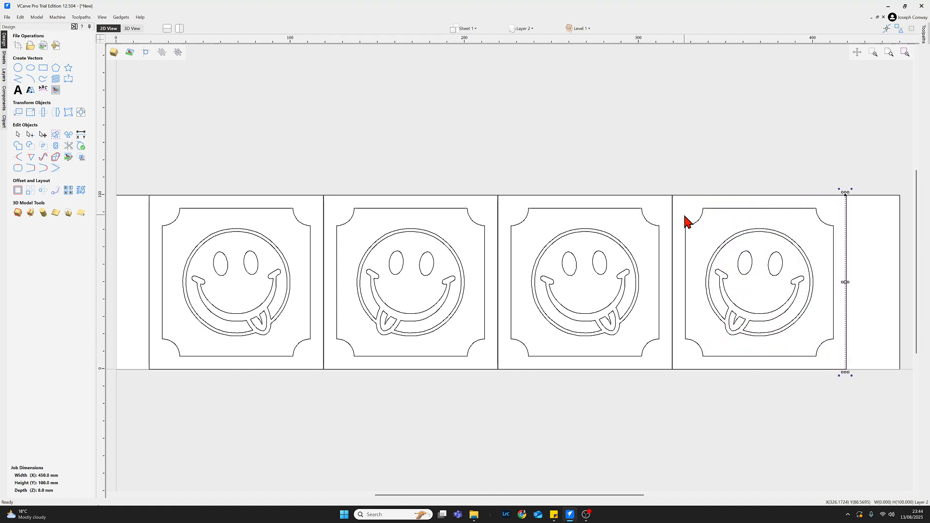
{"action": "key", "text": "Right"}
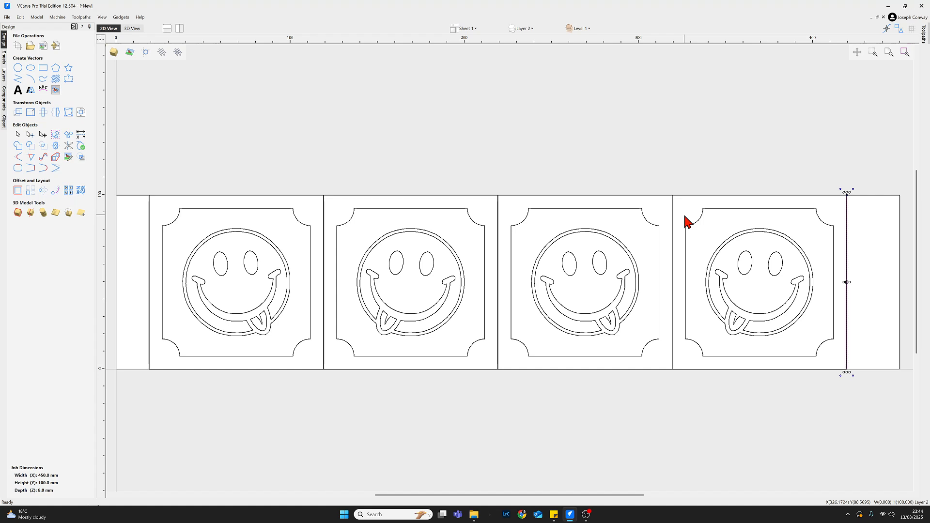
{"action": "left_click", "coordinate": [670, 163]}
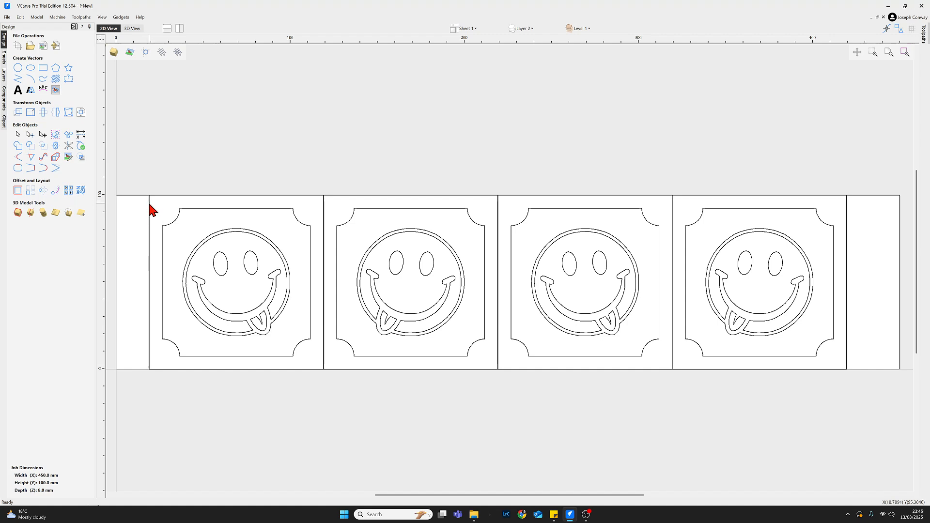
Temporarily hide Layer 1 to check that the vertical cut lines are all on Layer 2.
{"action": "left_click", "coordinate": [521, 29]}
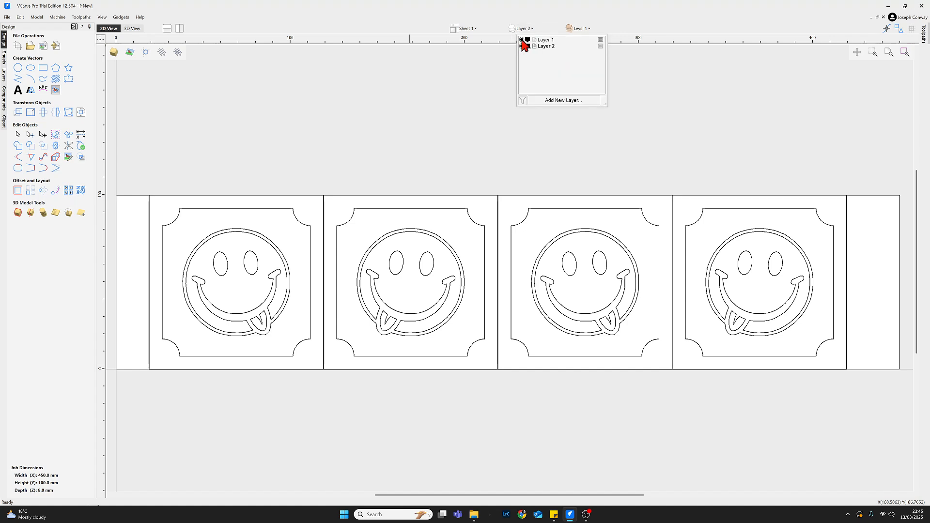
{"action": "left_click", "coordinate": [522, 40]}
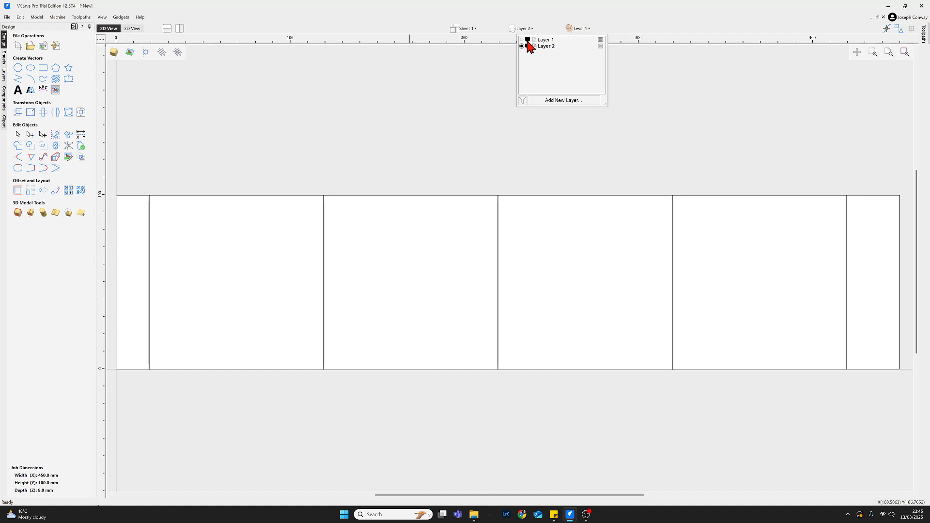
{"action": "left_click", "coordinate": [522, 40]}
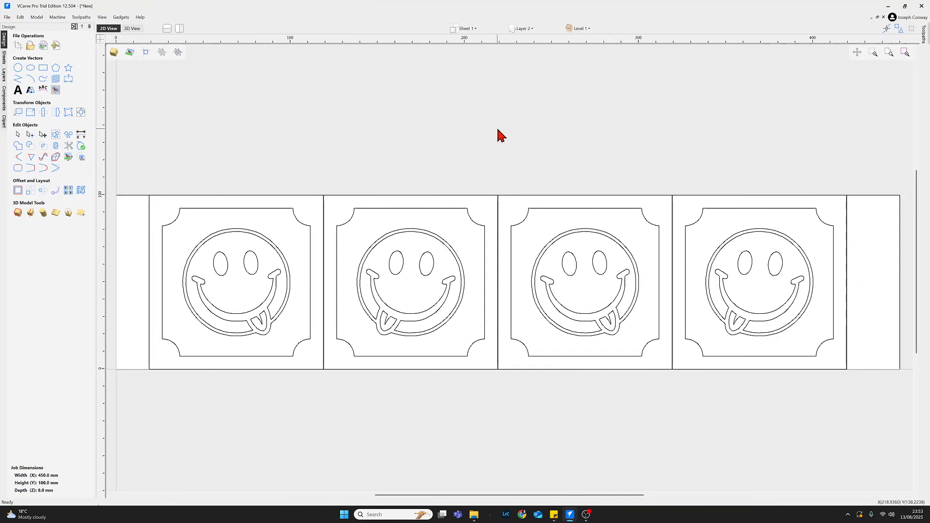
Set up a 2D Profile toolpath on the four notched coaster borders with a 1.5 mm cut depth, keeping the toolpath tools pinned open.
{"action": "left_click", "coordinate": [926, 42]}
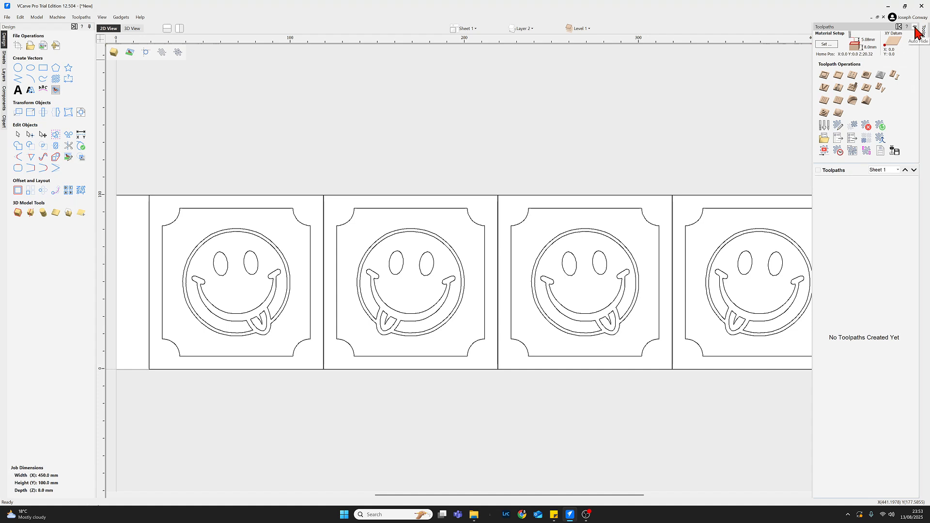
{"action": "left_click", "coordinate": [916, 29]}
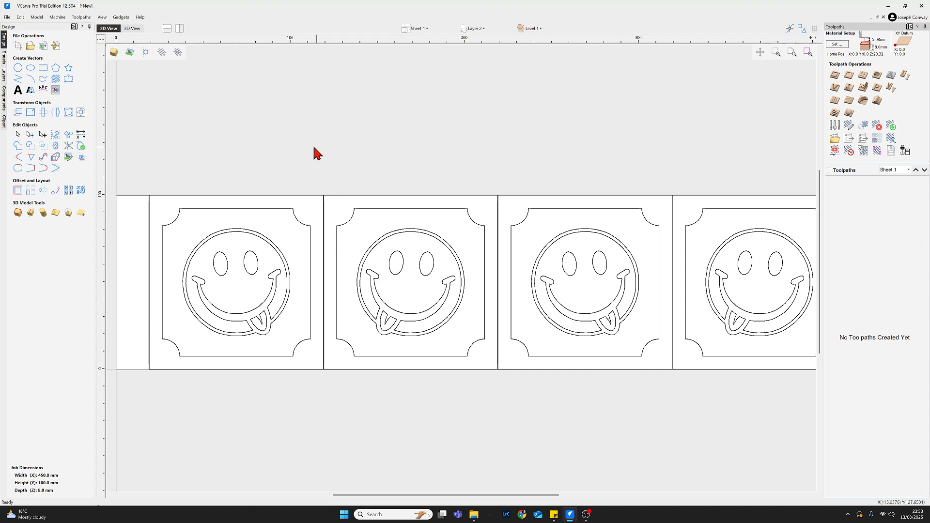
{"action": "left_click", "coordinate": [237, 209]}
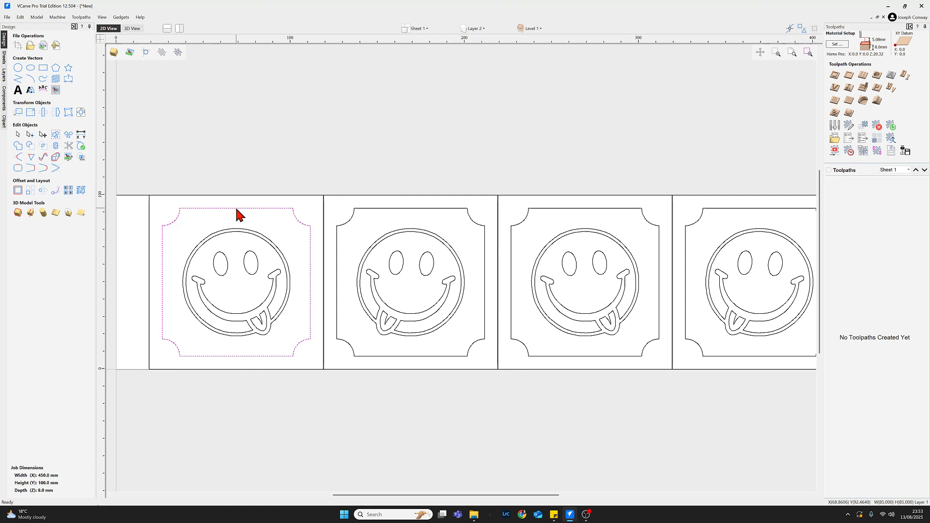
{"action": "left_click", "coordinate": [397, 209], "text": "shift"}
{"action": "left_click", "coordinate": [605, 209], "text": "shift"}
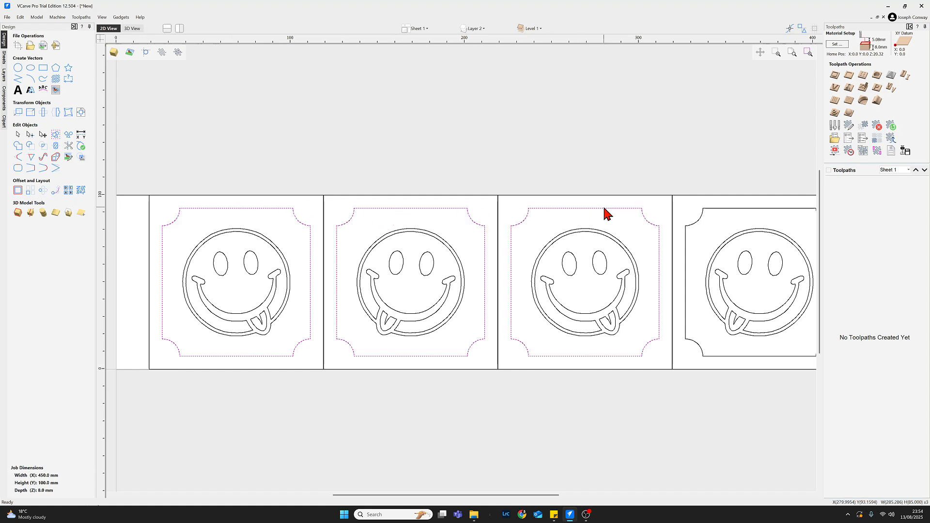
{"action": "left_click", "coordinate": [736, 209], "text": "shift"}
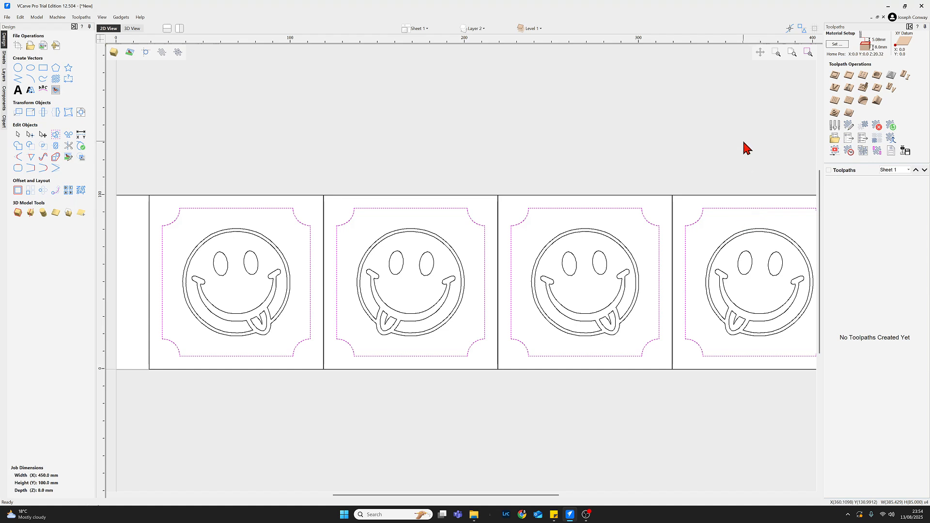
{"action": "left_click", "coordinate": [834, 80]}
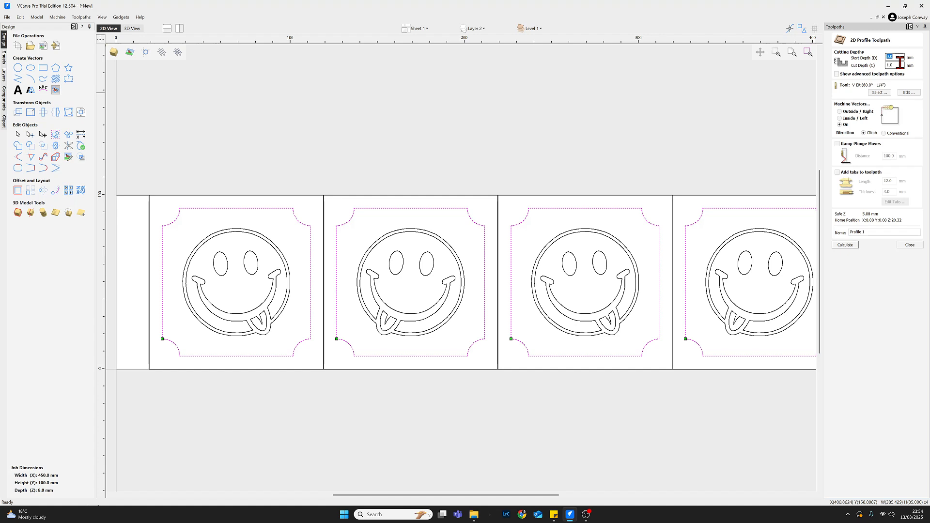
{"action": "left_click", "coordinate": [900, 64]}
{"action": "key", "text": "BackSpace"}
{"action": "type", "text": "5"}
Check the tool database, keep the 60° 1/4" V-Bit, name the toolpath "Profile - Borders" and calculate it.
{"action": "left_click", "coordinate": [875, 94]}
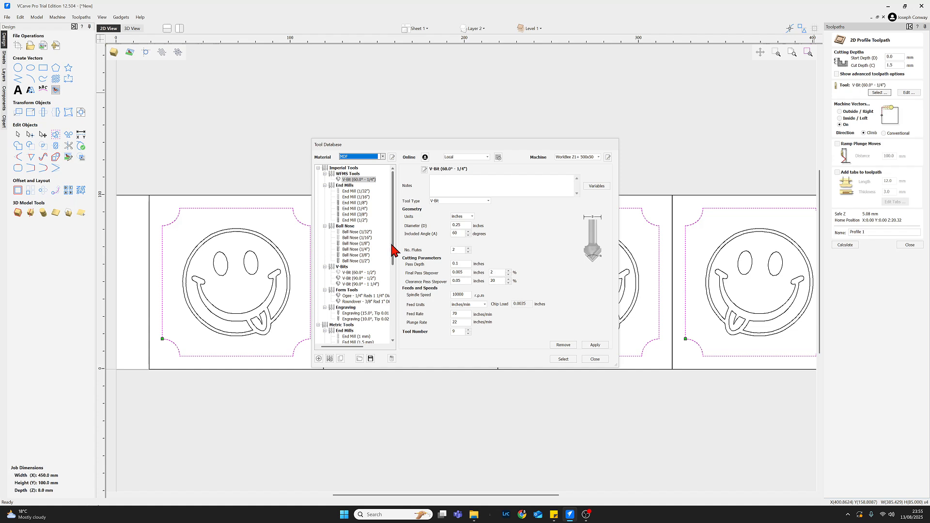
{"action": "left_click_drag", "start_coordinate": [393, 246], "coordinate": [374, 220]}
{"action": "left_click", "coordinate": [595, 359]}
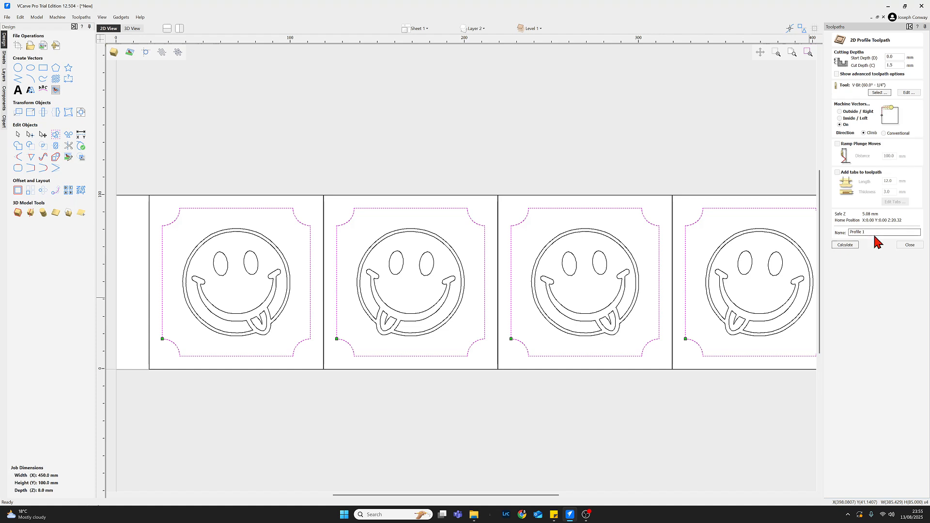
{"action": "type", "text": "- Borders"}
{"action": "left_click", "coordinate": [850, 247]}
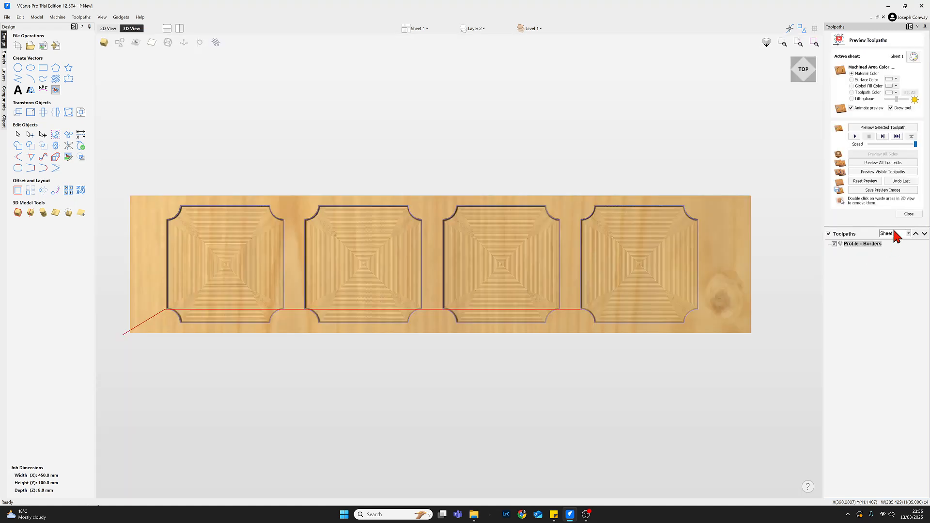
Reset the material preview and replay the border toolpath simulation at a reduced speed.
{"action": "left_click", "coordinate": [865, 181]}
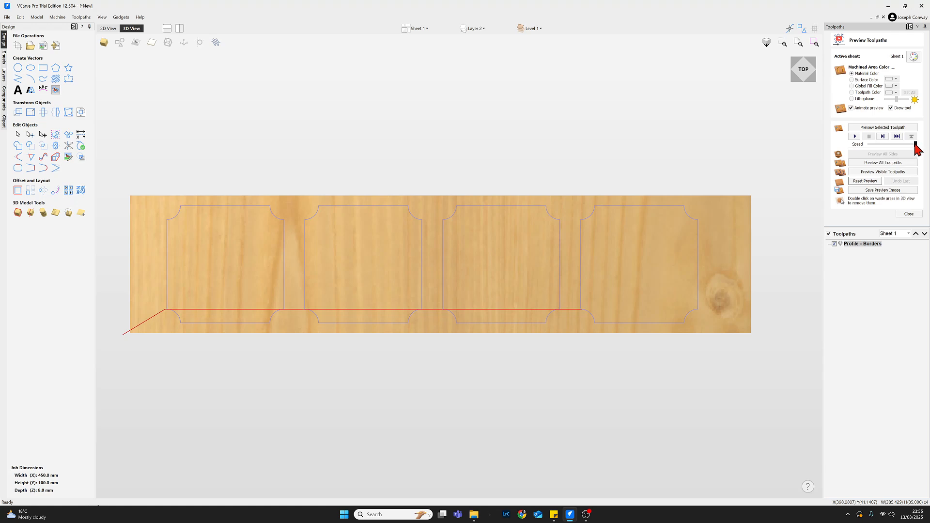
{"action": "left_click_drag", "start_coordinate": [915, 143], "coordinate": [899, 146]}
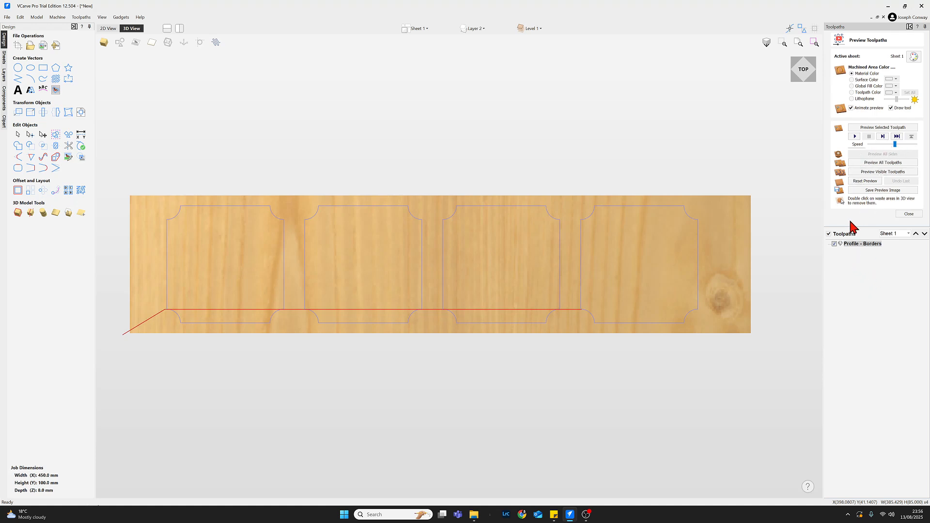
{"action": "left_click", "coordinate": [860, 163]}
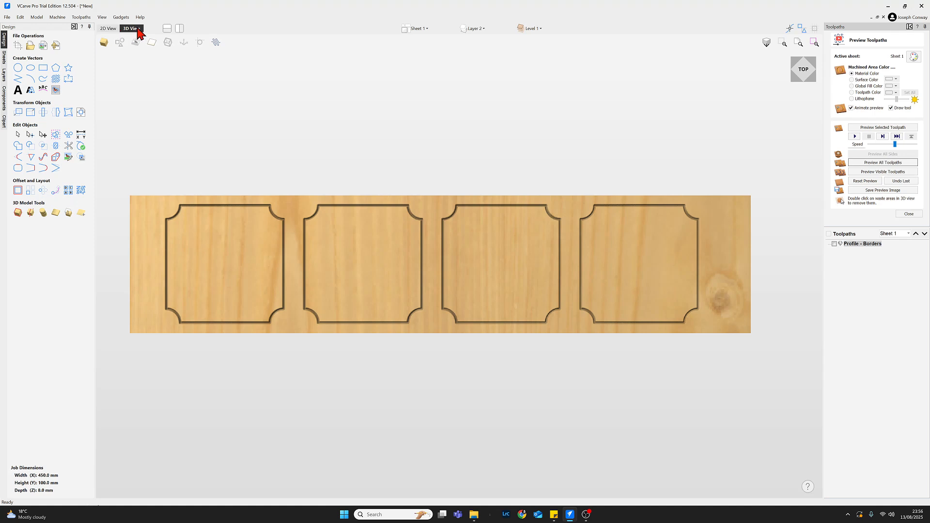
Set up a V-Carve / Engraving toolpath on the four smiley faces in the 2D view with a 2.5 mm flat depth.
{"action": "left_click", "coordinate": [107, 29]}
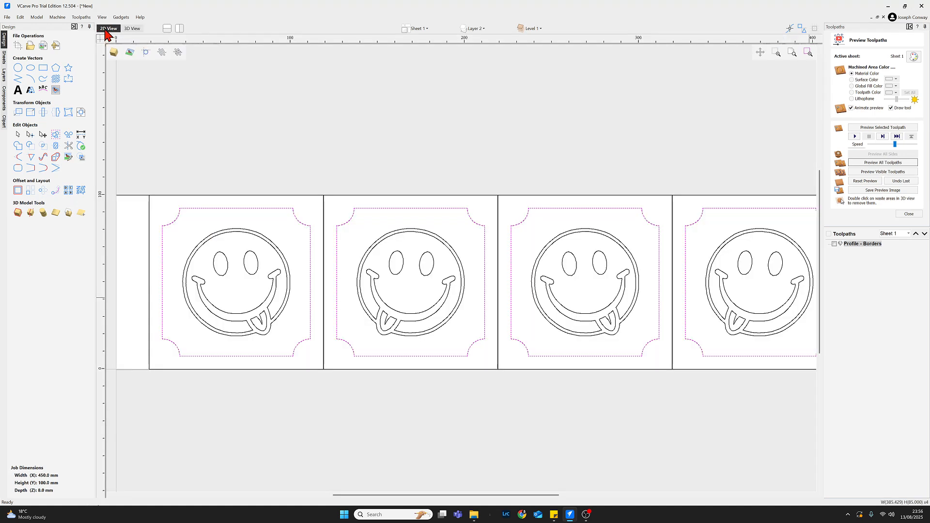
{"action": "left_click", "coordinate": [134, 215]}
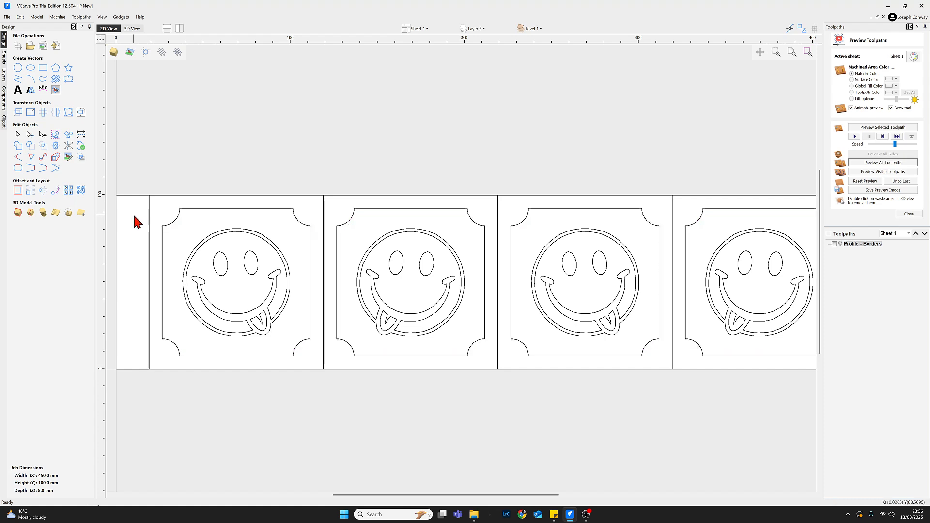
{"action": "left_click", "coordinate": [230, 235]}
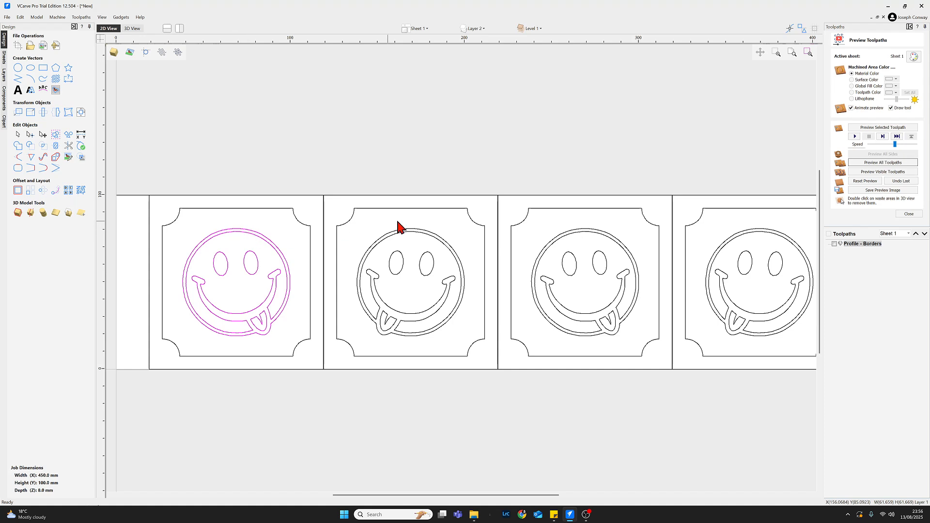
{"action": "left_click", "coordinate": [421, 237], "text": "shift"}
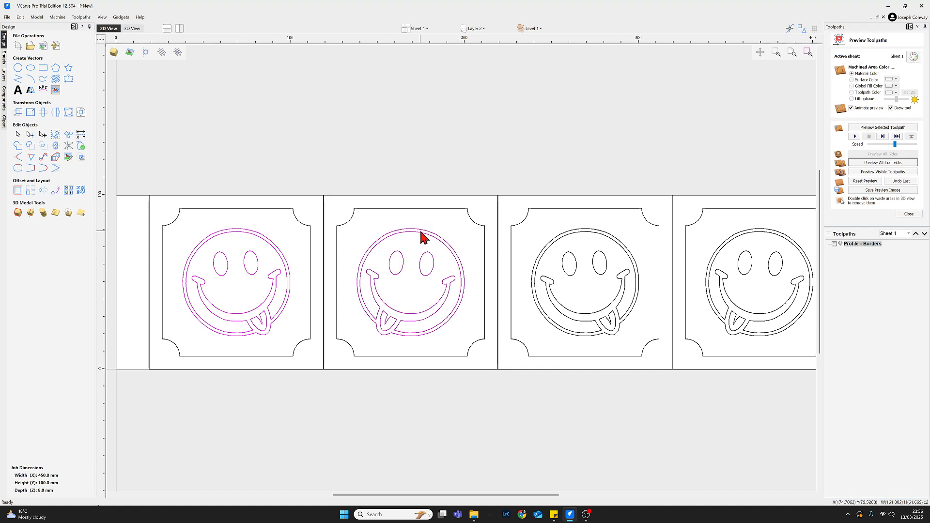
{"action": "left_click", "coordinate": [587, 236], "text": "shift"}
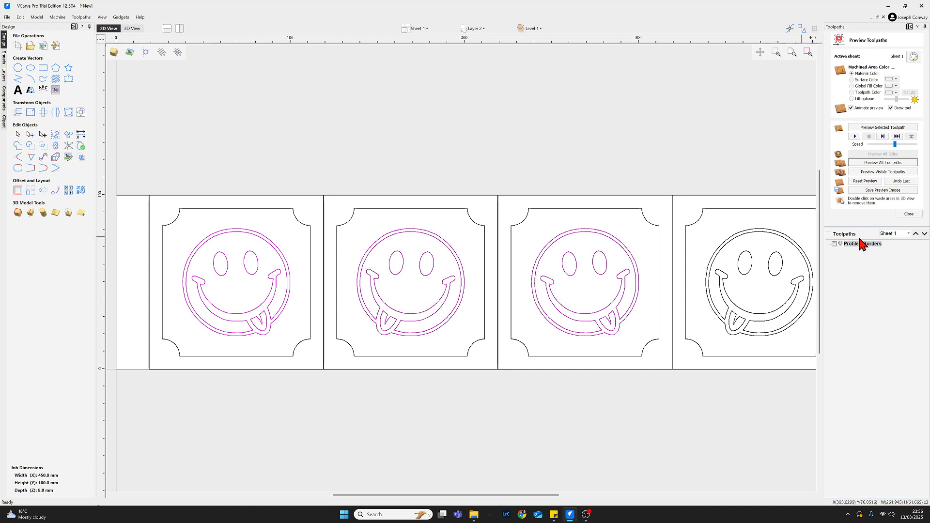
{"action": "left_click", "coordinate": [776, 238], "text": "shift"}
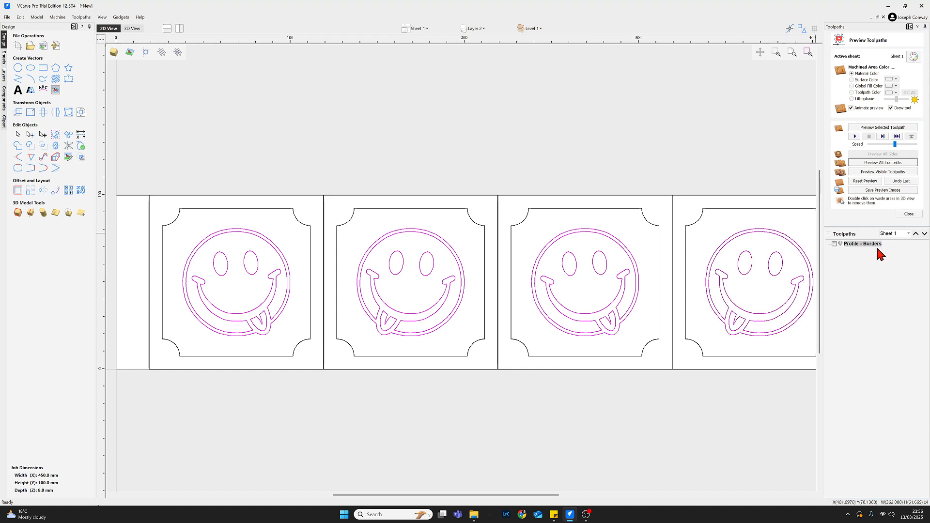
{"action": "left_click", "coordinate": [909, 214]}
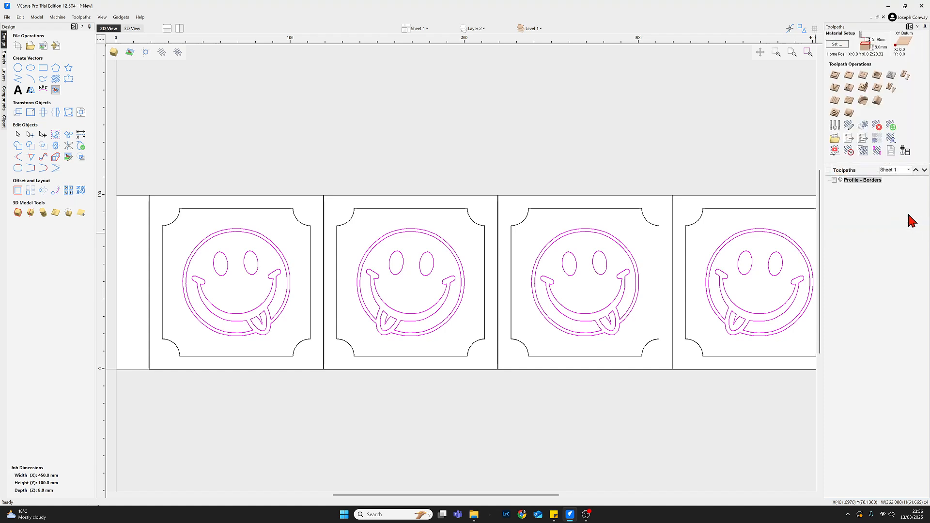
{"action": "left_click", "coordinate": [835, 96]}
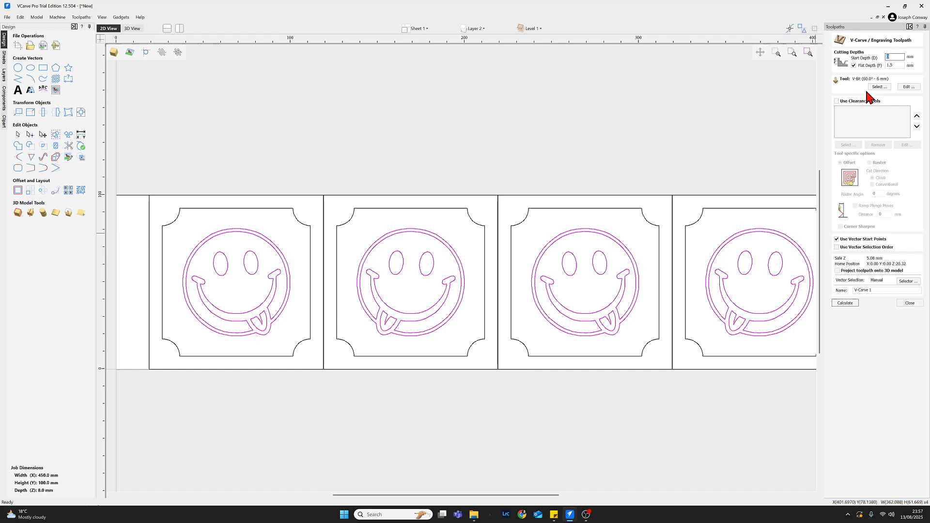
{"action": "double_click", "coordinate": [897, 65]}
{"action": "type", "text": "2"}
Name the engraving toolpath "V-Carve - Smiley" and calculate it.
{"action": "left_click", "coordinate": [872, 289]}
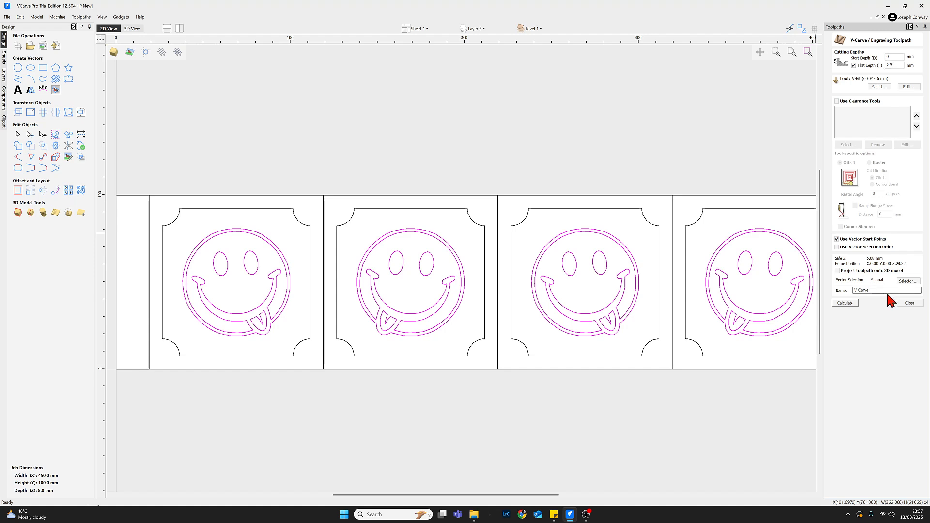
{"action": "type", "text": "- Smiley"}
{"action": "left_click", "coordinate": [844, 303]}
{"action": "left_click", "coordinate": [844, 303]}
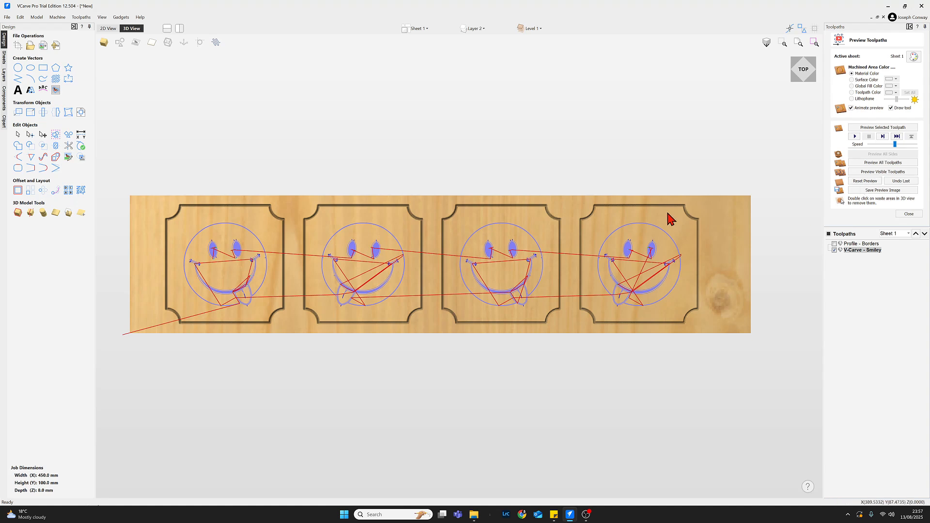
Reset the preview, simulate the border and smiley toolpaths together, and close the toolpath preview.
{"action": "left_click", "coordinate": [867, 182]}
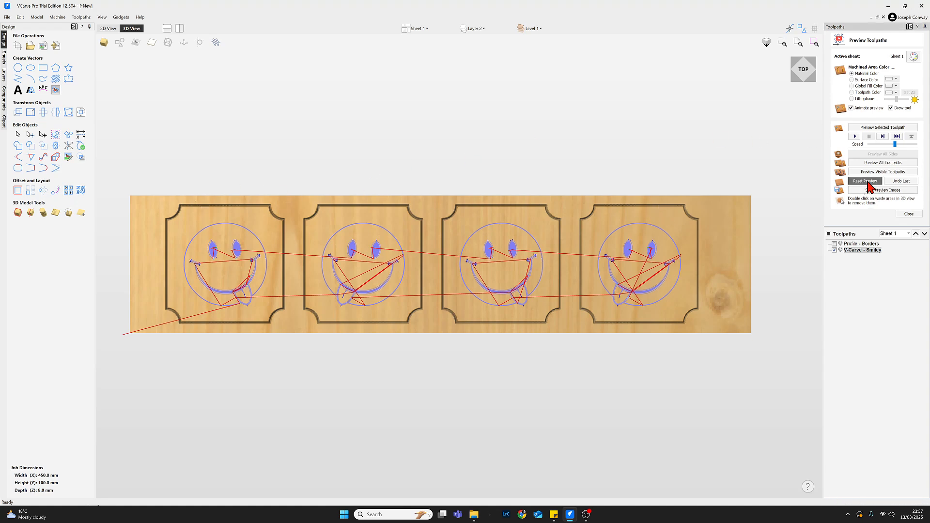
{"action": "left_click", "coordinate": [829, 234]}
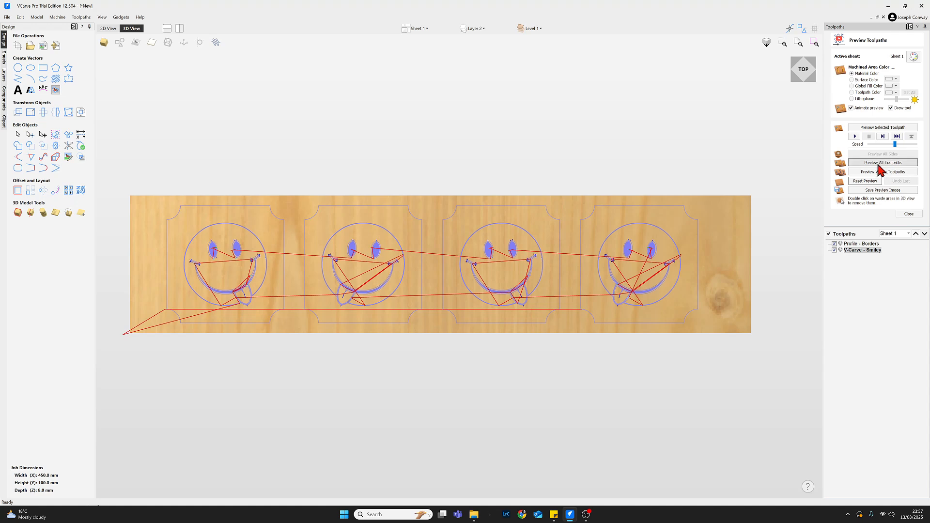
{"action": "left_click", "coordinate": [878, 163]}
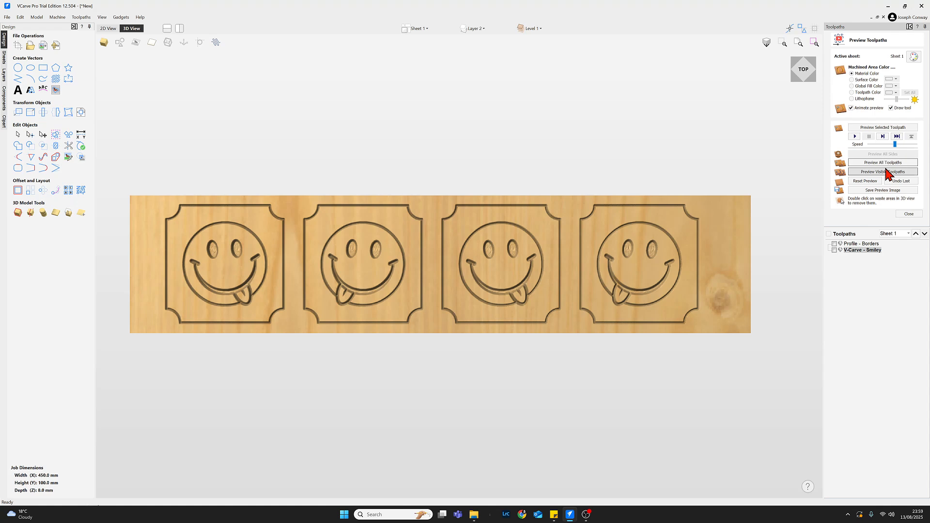
{"action": "left_click", "coordinate": [909, 214]}
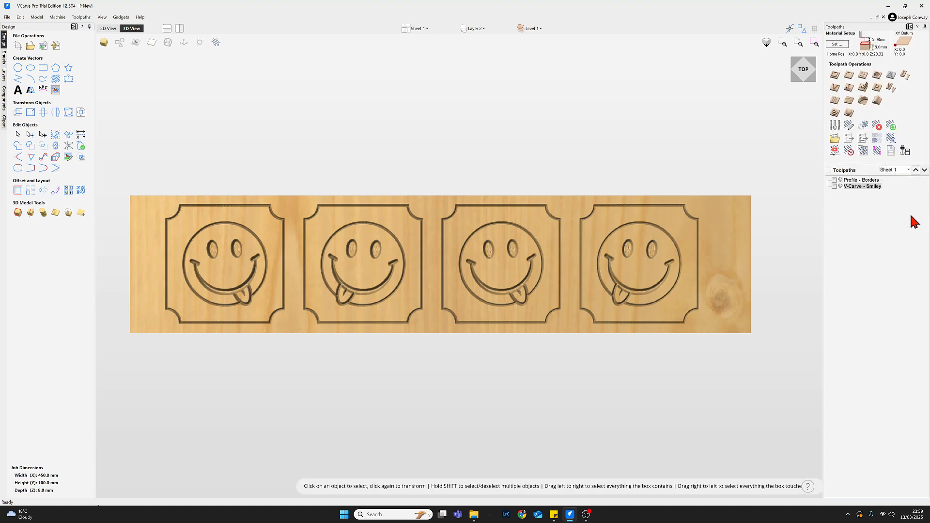
Deselect the smiley faces in the 2D view and hide Layer 1 so that only the Layer 2 lines show.
{"action": "left_click", "coordinate": [108, 29]}
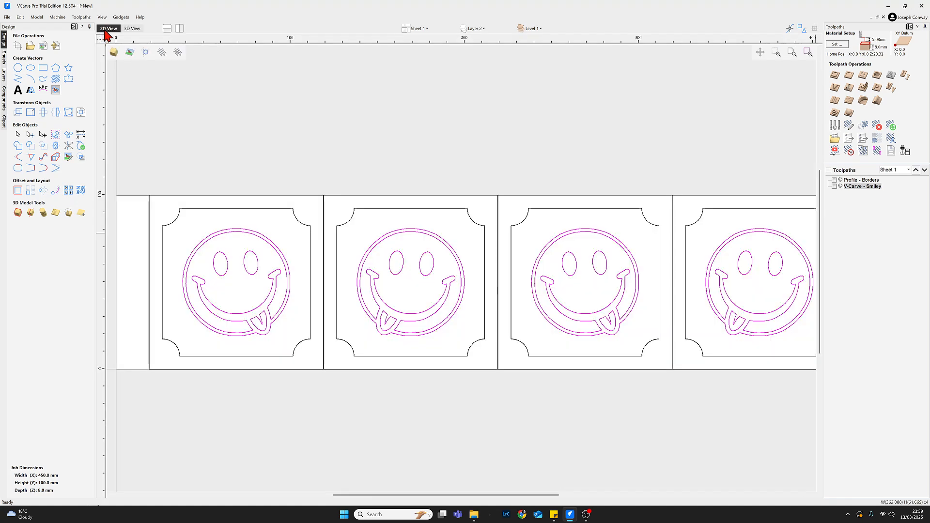
{"action": "left_click", "coordinate": [136, 261]}
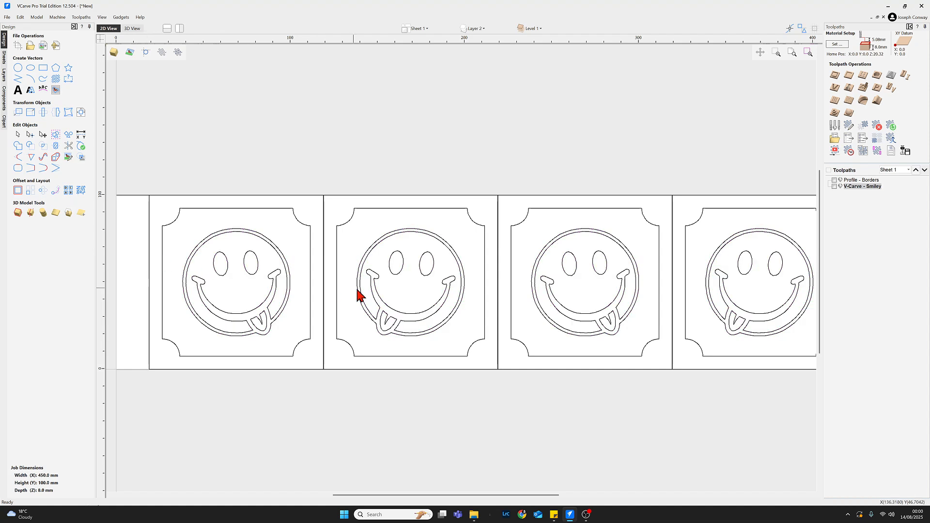
{"action": "left_click", "coordinate": [481, 32]}
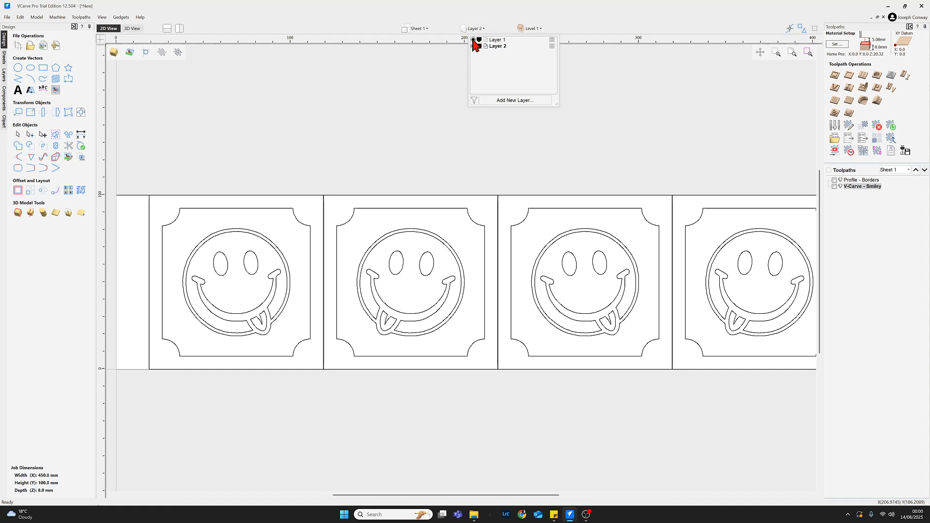
{"action": "left_click", "coordinate": [473, 40]}
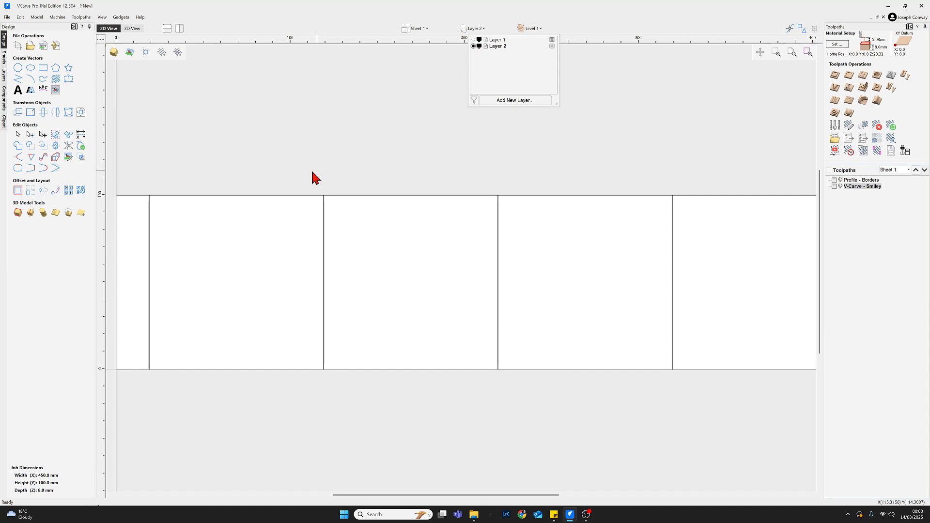
Select all five vertical divider lines on Layer 2 across the full length of the job.
{"action": "left_click", "coordinate": [149, 262]}
{"action": "left_click", "coordinate": [150, 262]}
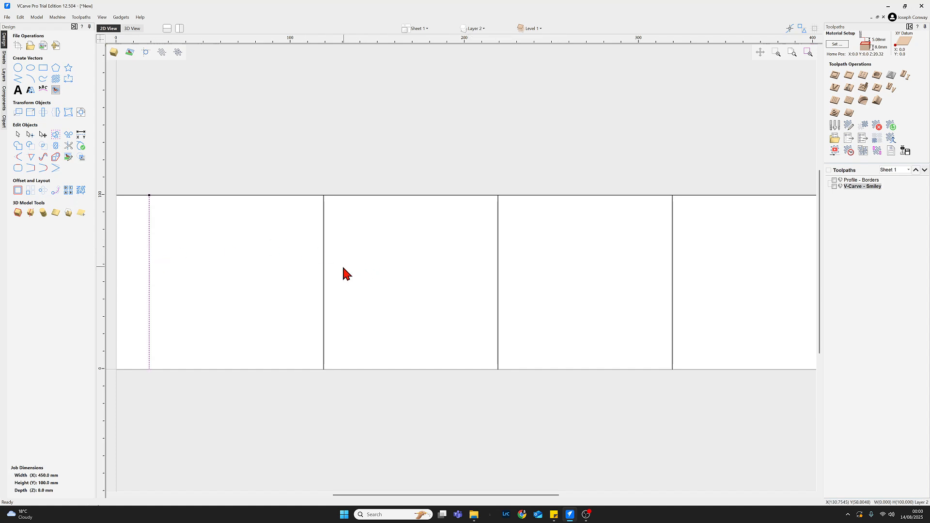
{"action": "left_click", "coordinate": [324, 272], "text": "shift"}
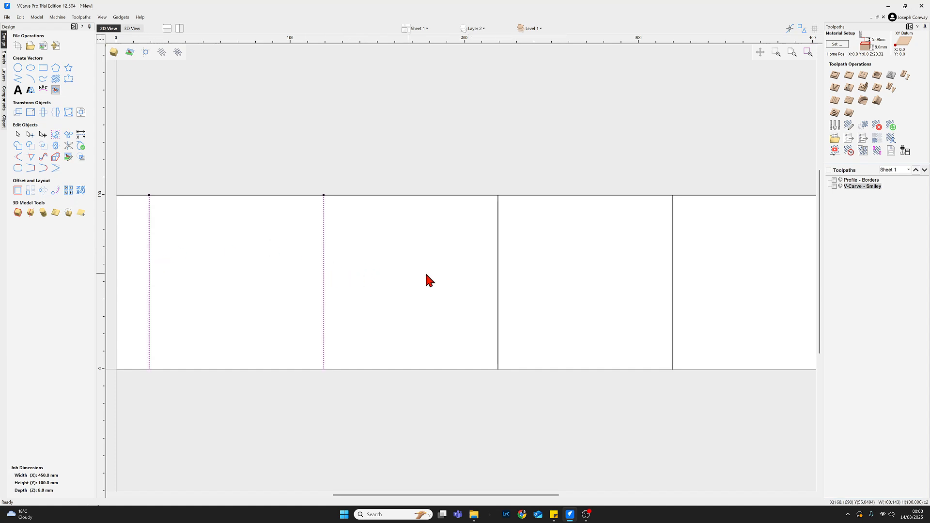
{"action": "left_click", "coordinate": [498, 281], "text": "shift"}
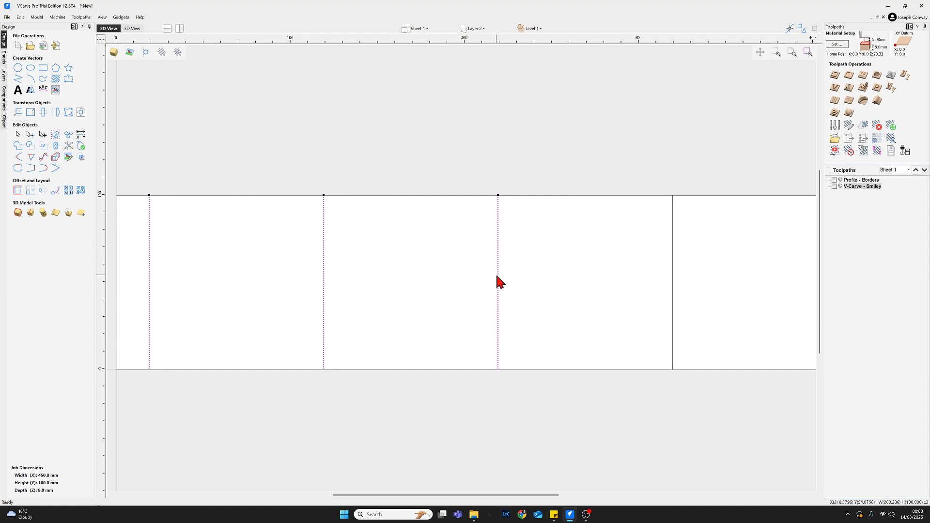
{"action": "left_click", "coordinate": [672, 294], "text": "shift"}
{"action": "scroll", "coordinate": [524, 499], "scroll_direction": "right", "scroll_amount": 5}
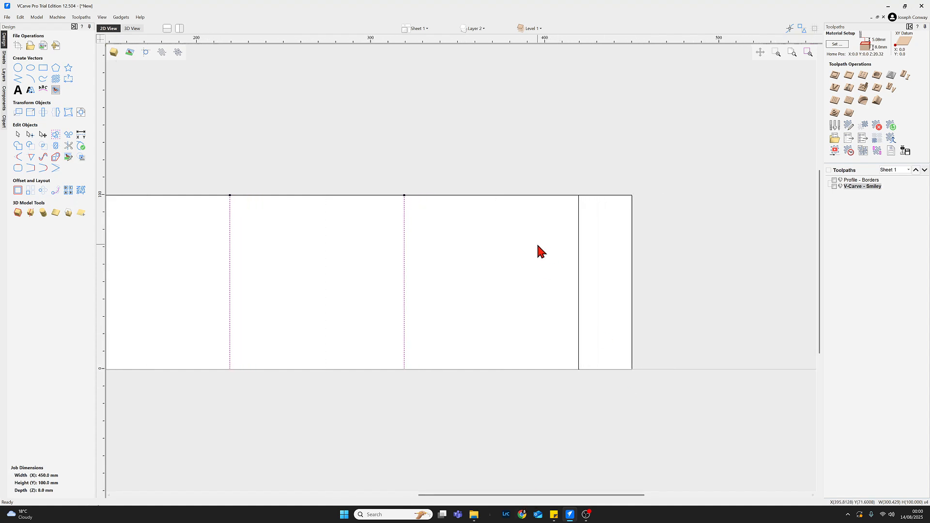
{"action": "left_click", "coordinate": [579, 277], "text": "shift"}
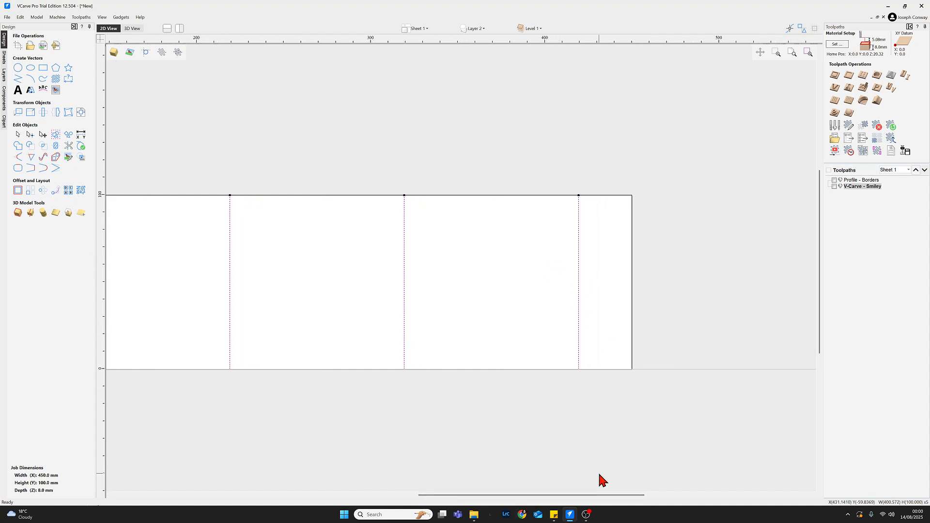
{"action": "scroll", "coordinate": [571, 496], "scroll_direction": "right", "scroll_amount": 3}
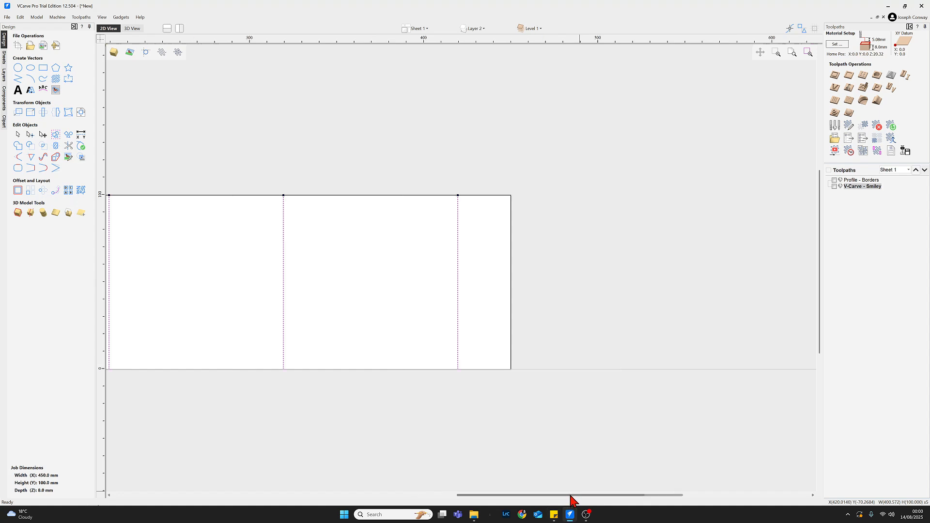
{"action": "left_click_drag", "start_coordinate": [573, 496], "coordinate": [457, 484]}
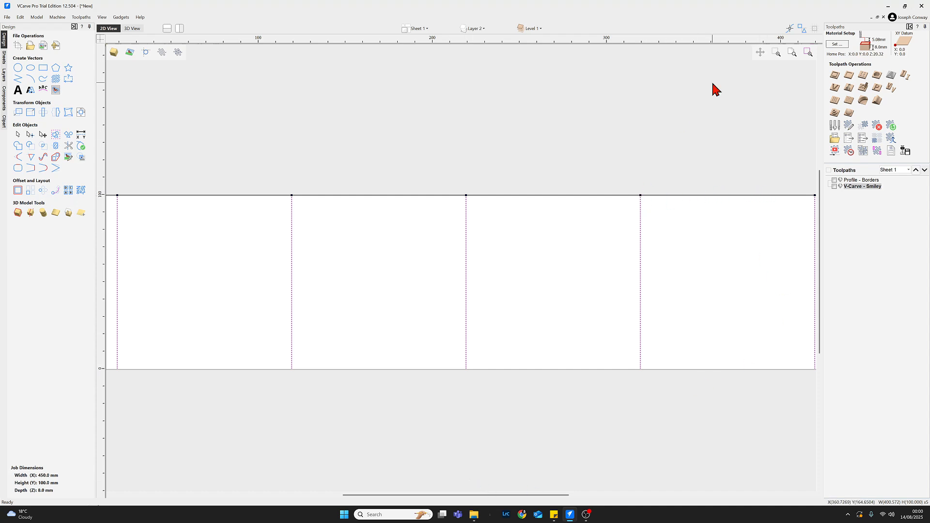
Create a 2D profile toolpath on the divider lines with a 1 mm cut depth, name it "Profile - Dividers" and calculate it.
{"action": "left_click", "coordinate": [833, 78]}
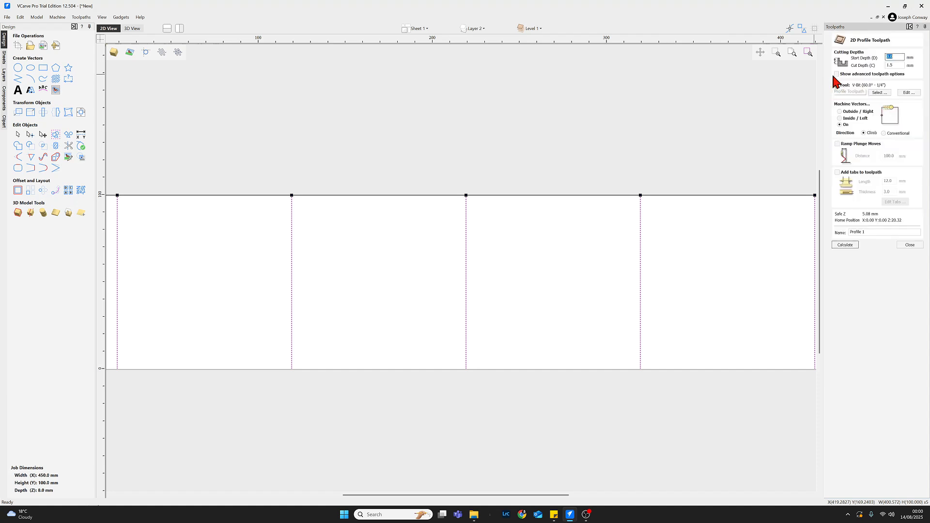
{"action": "left_click", "coordinate": [897, 64]}
{"action": "left_click_drag", "start_coordinate": [897, 64], "coordinate": [878, 66]}
{"action": "type", "text": "1"}
{"action": "left_click", "coordinate": [866, 232]}
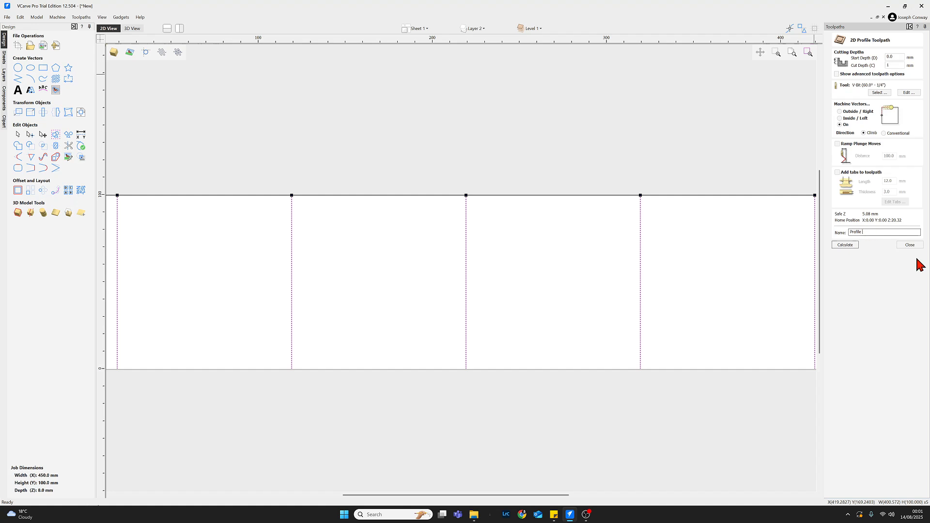
{"action": "type", "text": "- Dividers"}
{"action": "left_click", "coordinate": [844, 246]}
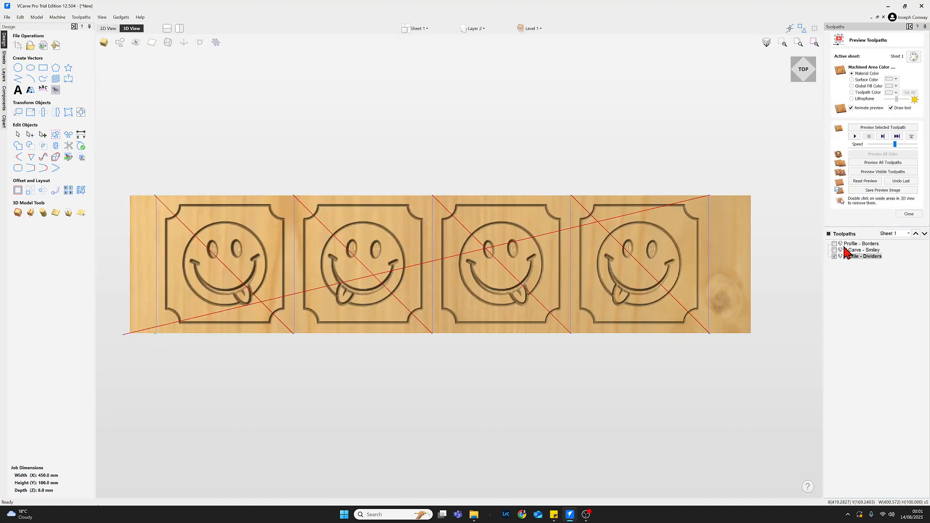
Reset the material preview, make all three toolpaths visible and simulate the borders, smileys and dividers together.
{"action": "left_click", "coordinate": [865, 181]}
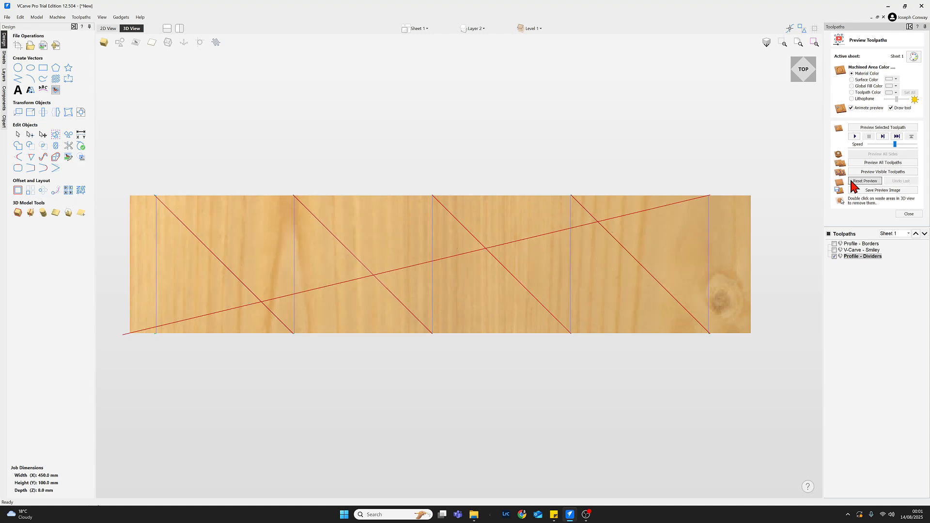
{"action": "left_click", "coordinate": [828, 234]}
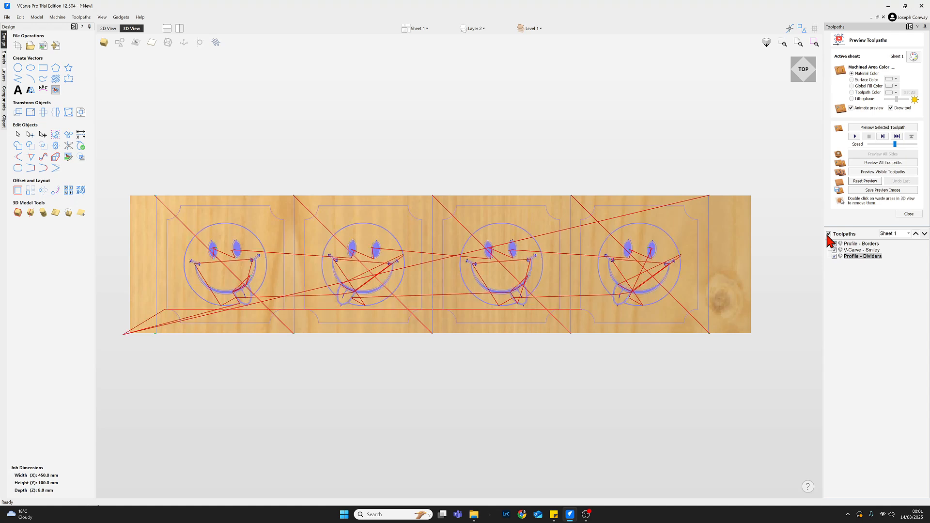
{"action": "left_click", "coordinate": [856, 163]}
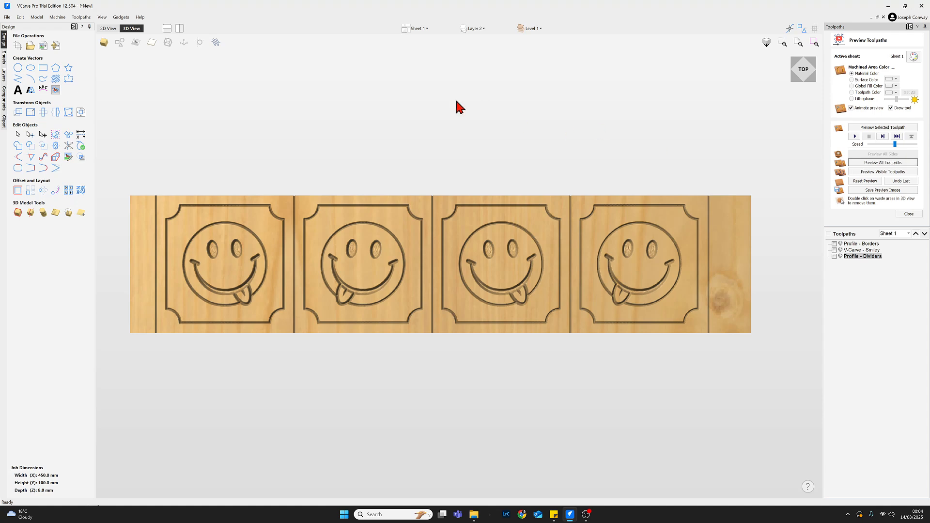
Return to the 2D view and turn the visibility of Layer 1 back on.
{"action": "left_click", "coordinate": [109, 29]}
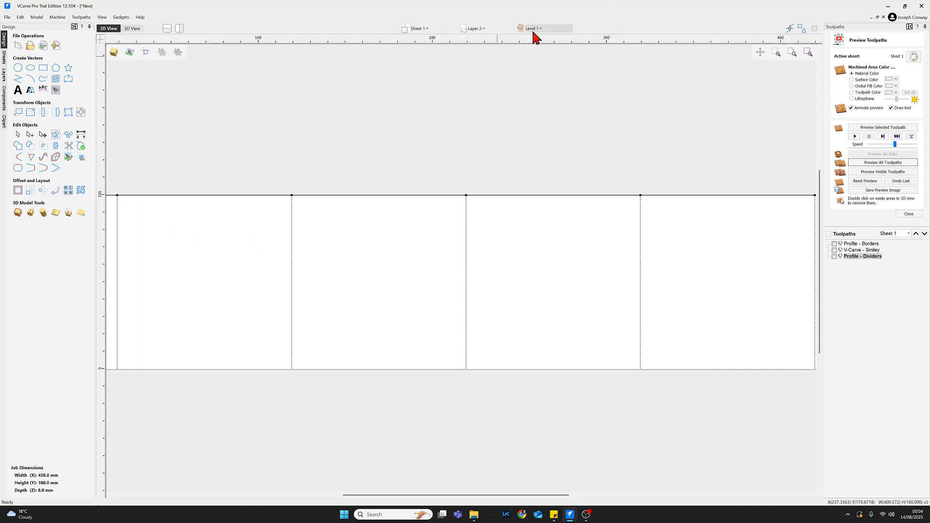
{"action": "left_click", "coordinate": [491, 29]}
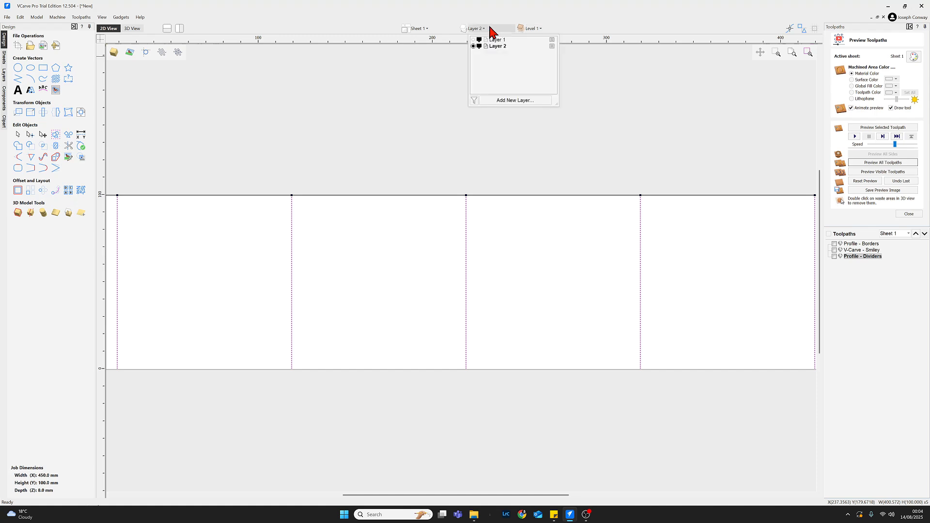
{"action": "left_click", "coordinate": [474, 40]}
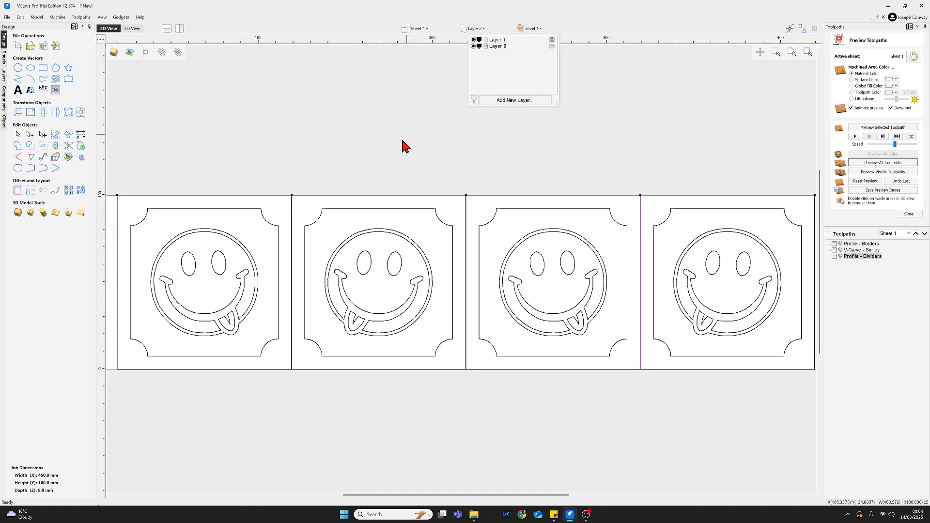